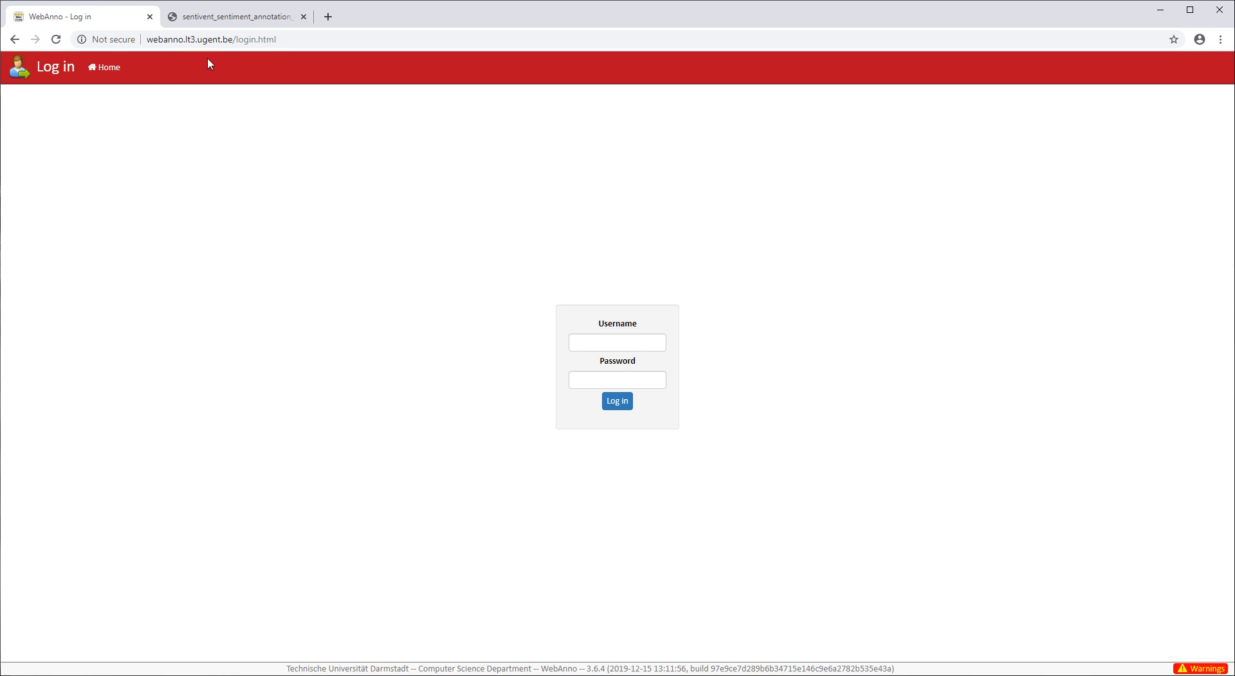
- Log in to WebAnno with the demo account credentials and decline saving the password
{"action": "left_click", "coordinate": [617, 341]}
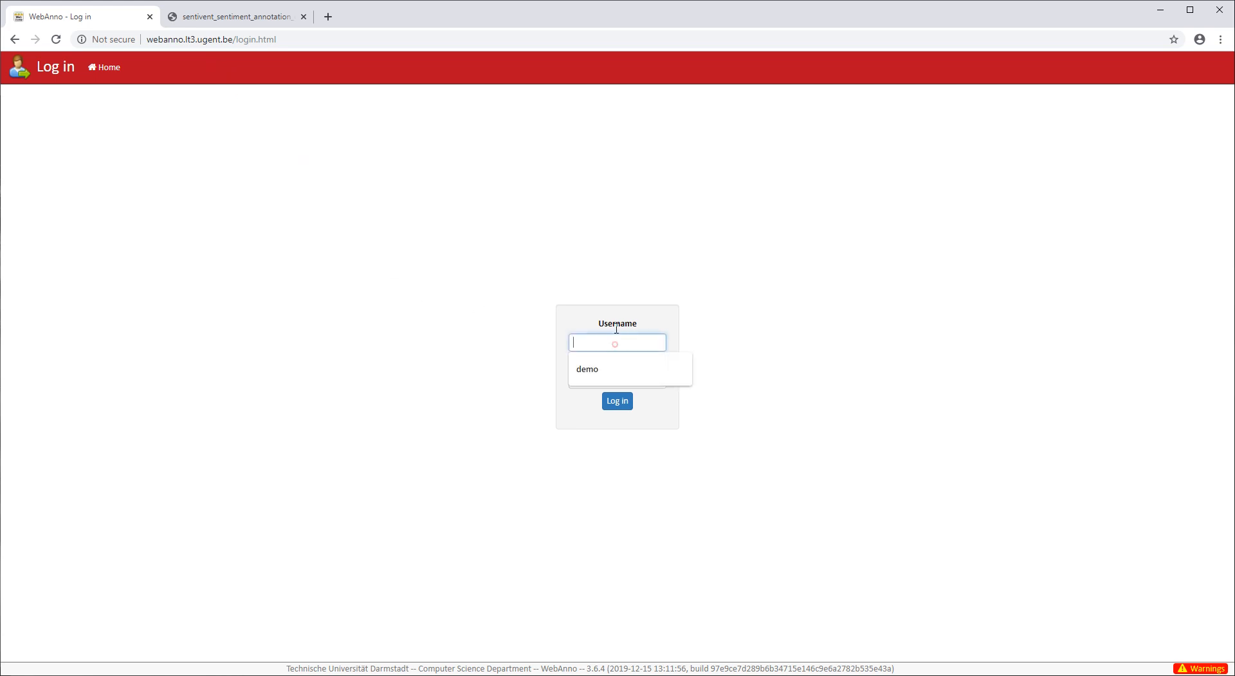
{"action": "left_click", "coordinate": [659, 236]}
{"action": "left_click", "coordinate": [598, 337]}
{"action": "type", "text": "demo"}
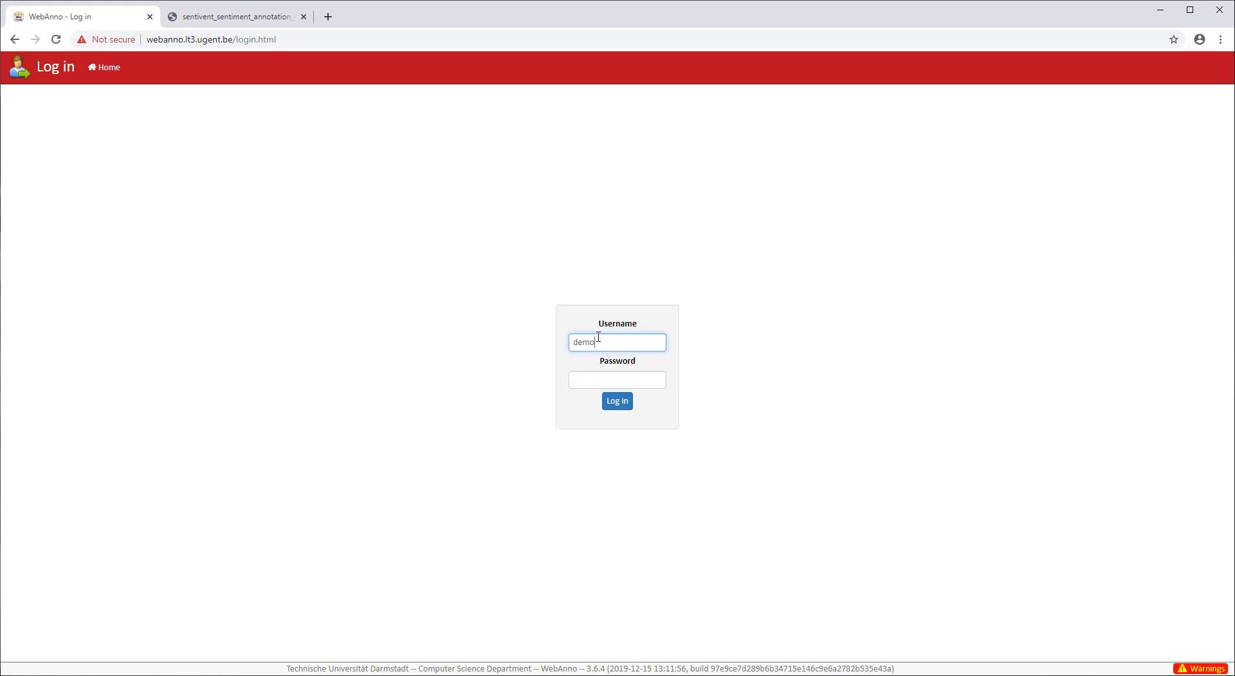
{"action": "left_click", "coordinate": [601, 386]}
{"action": "type", "text": "de"}
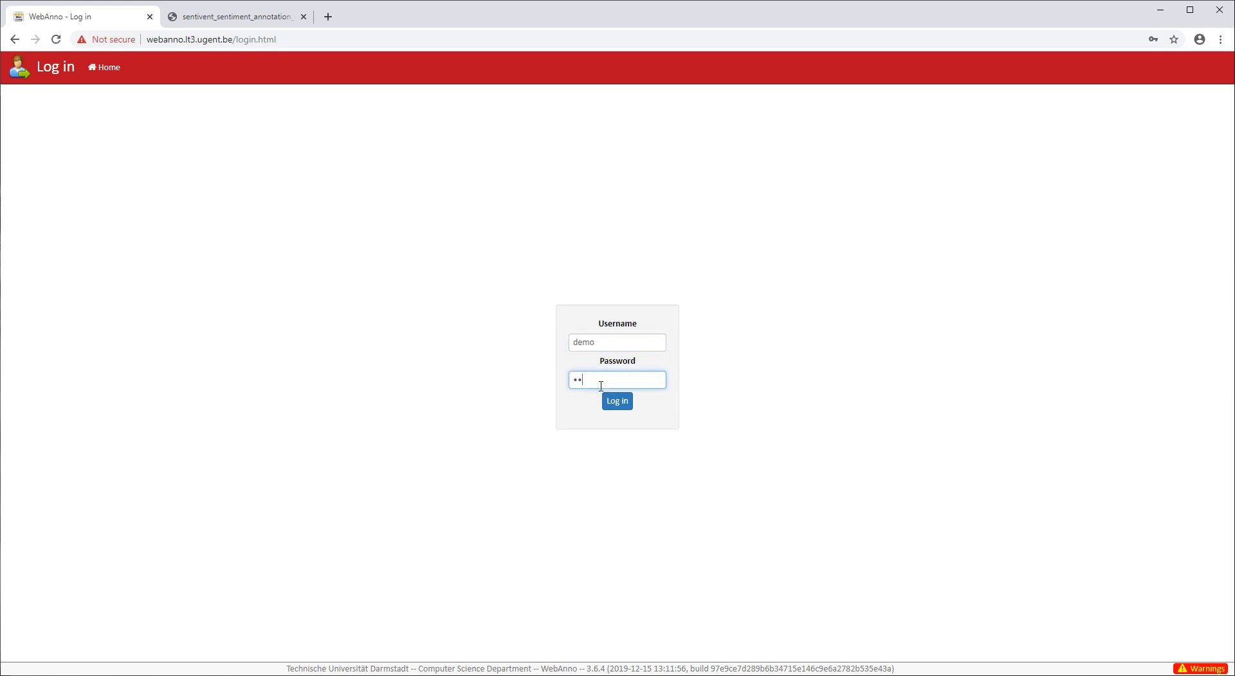
{"action": "type", "text": "mo123"}
{"action": "left_click", "coordinate": [619, 402]}
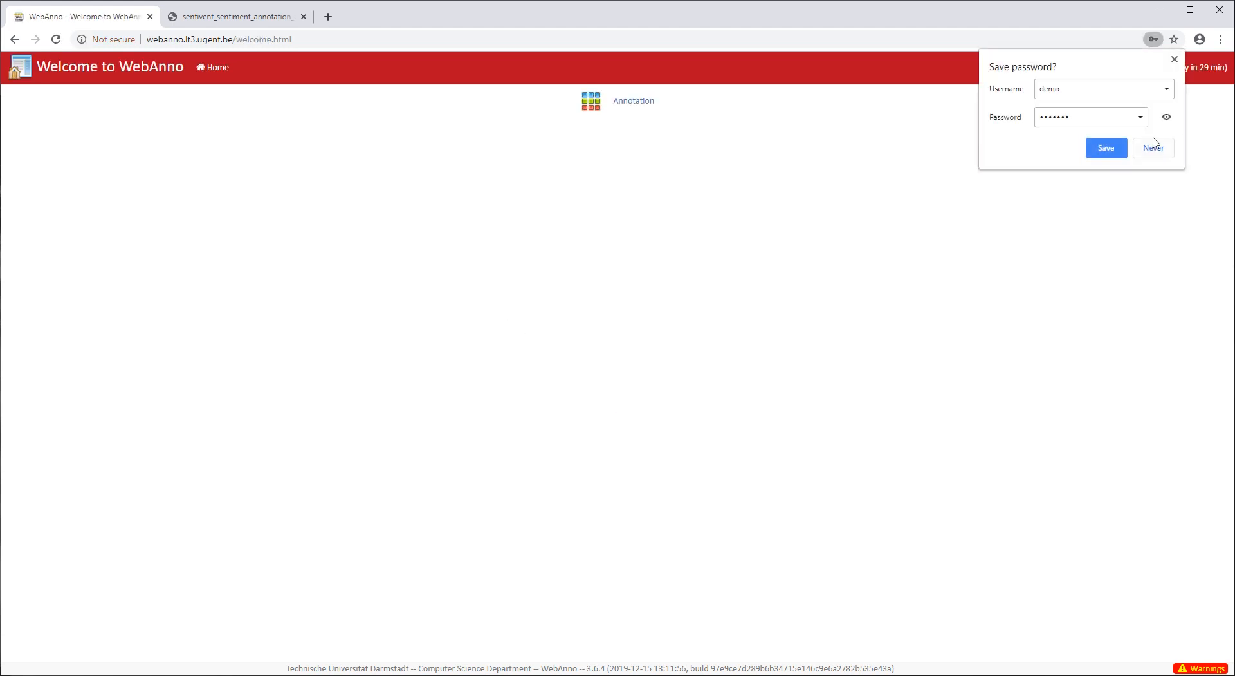
{"action": "left_click", "coordinate": [1155, 145]}
{"action": "left_click", "coordinate": [562, 187]}
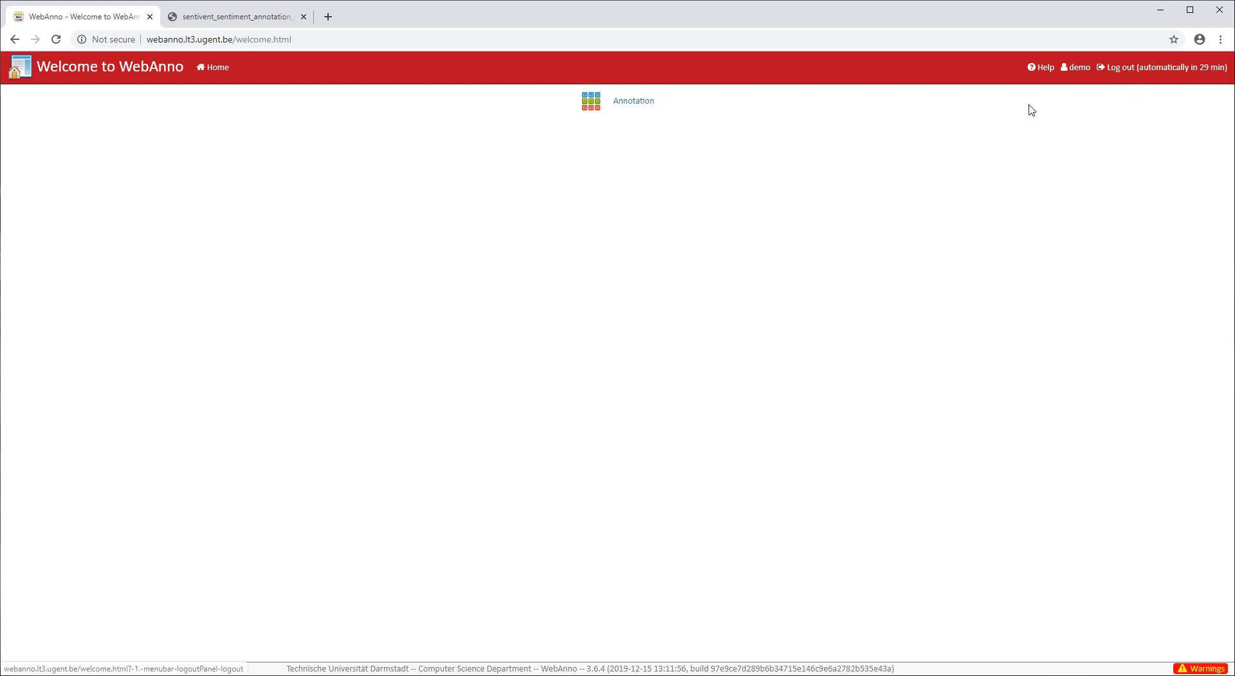
- Open the Juno Therapeutics article, the first document of the SENTiVENT demo project, for annotation
{"action": "left_click", "coordinate": [592, 108]}
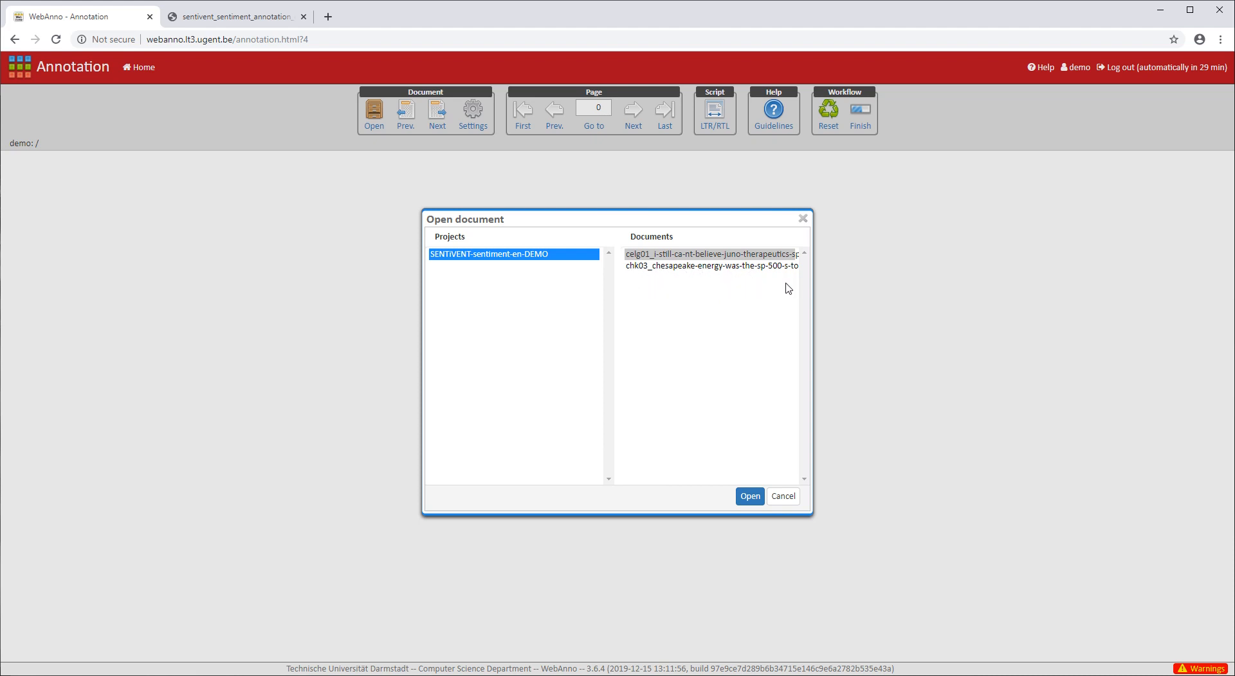
{"action": "left_click", "coordinate": [685, 254]}
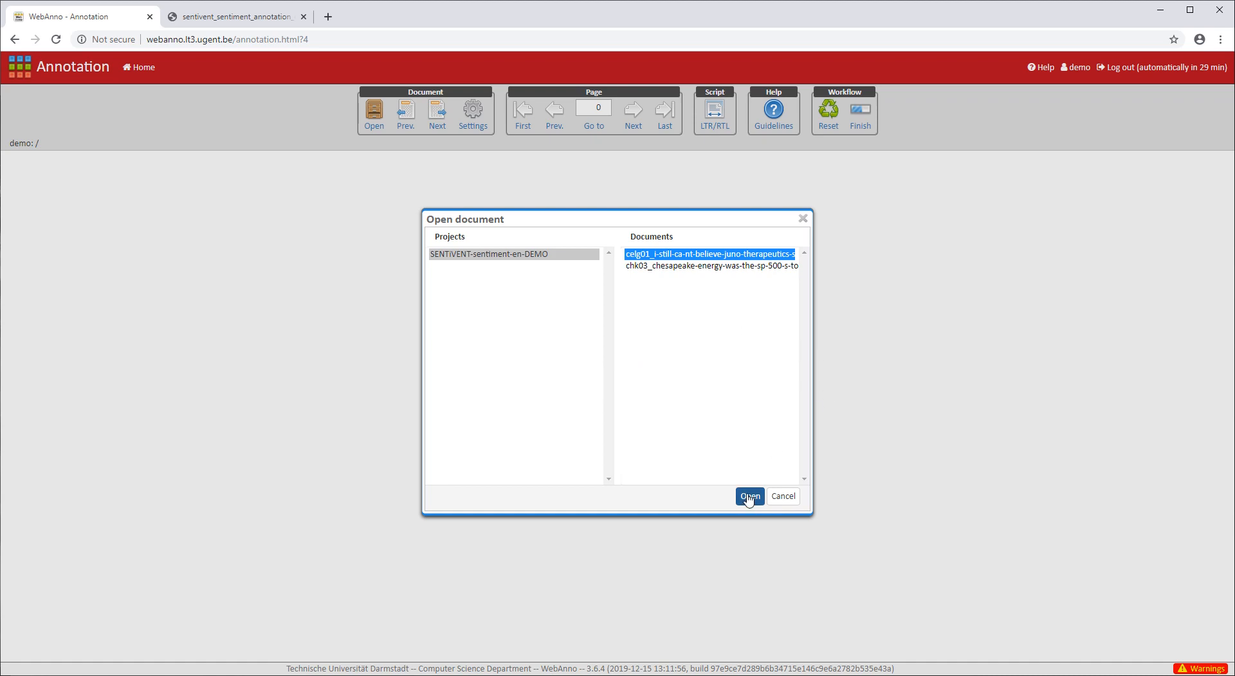
{"action": "left_click", "coordinate": [750, 496]}
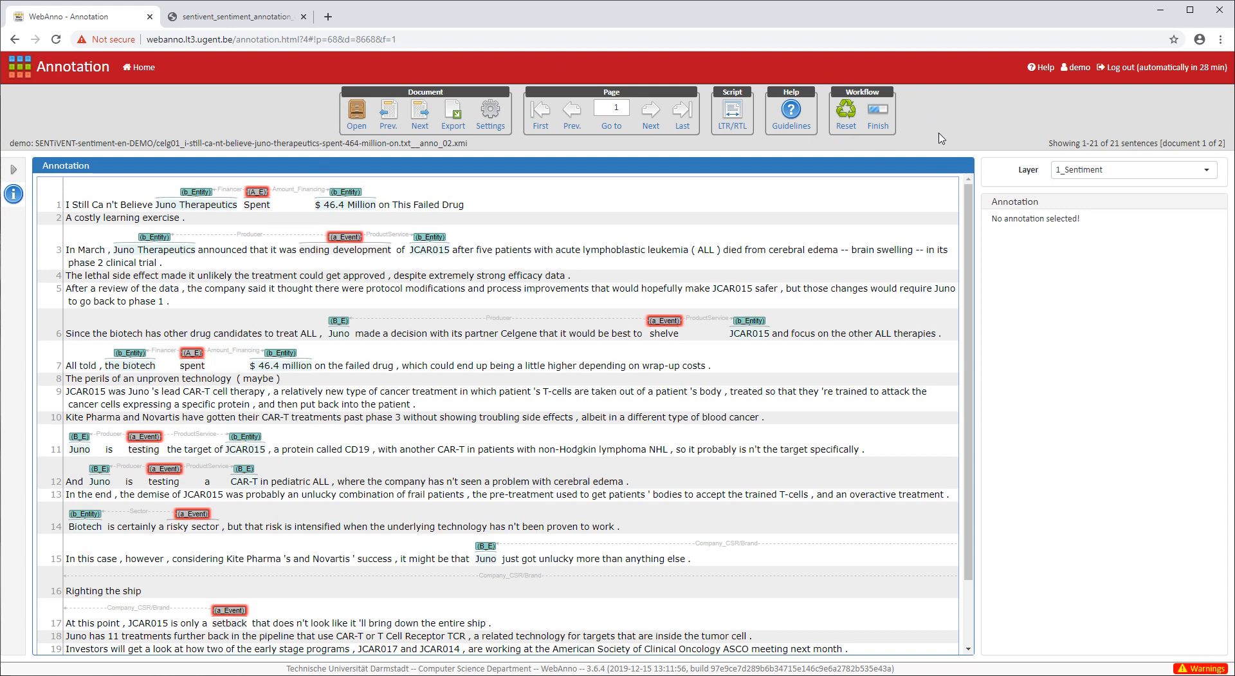
{"action": "left_click", "coordinate": [356, 127]}
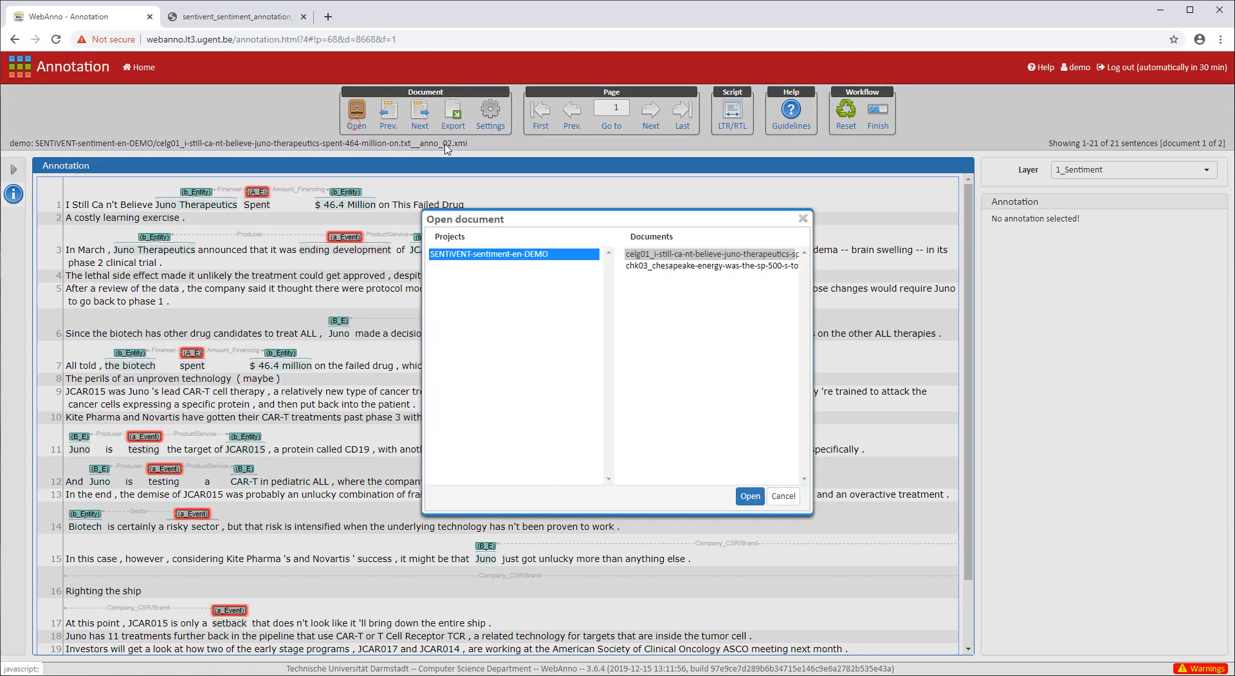
{"action": "left_click", "coordinate": [804, 220]}
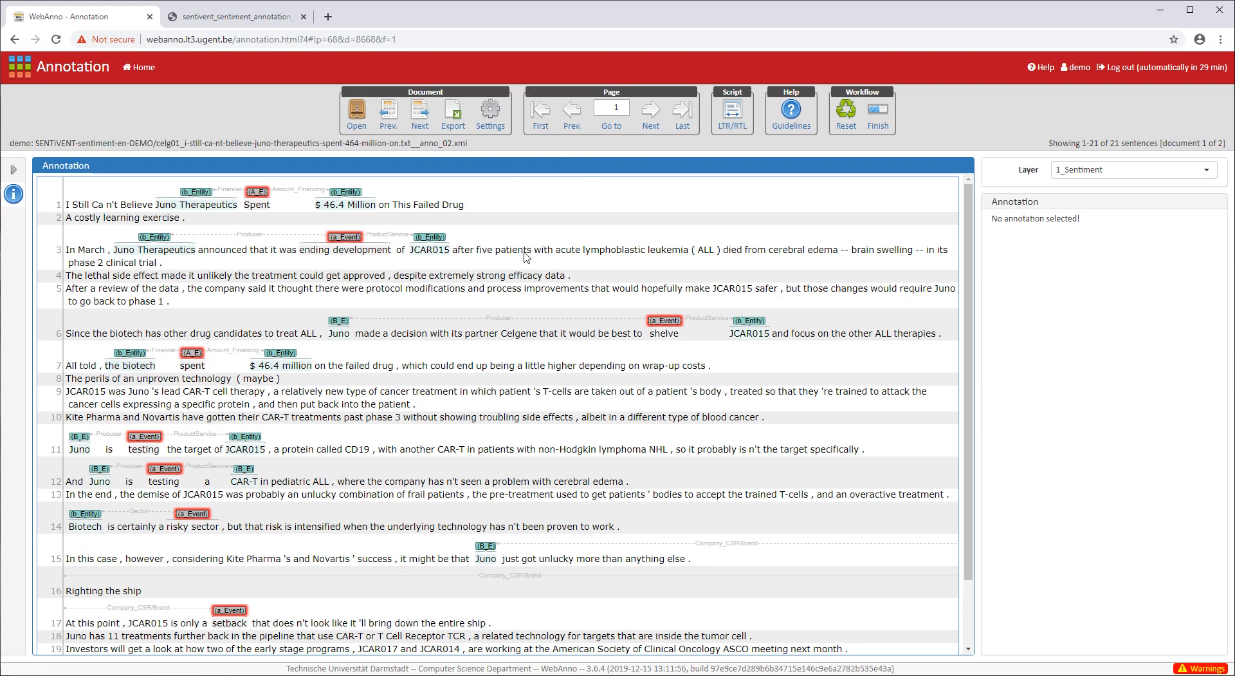
{"action": "scroll", "coordinate": [505, 335], "scroll_direction": "down", "scroll_amount": 1}
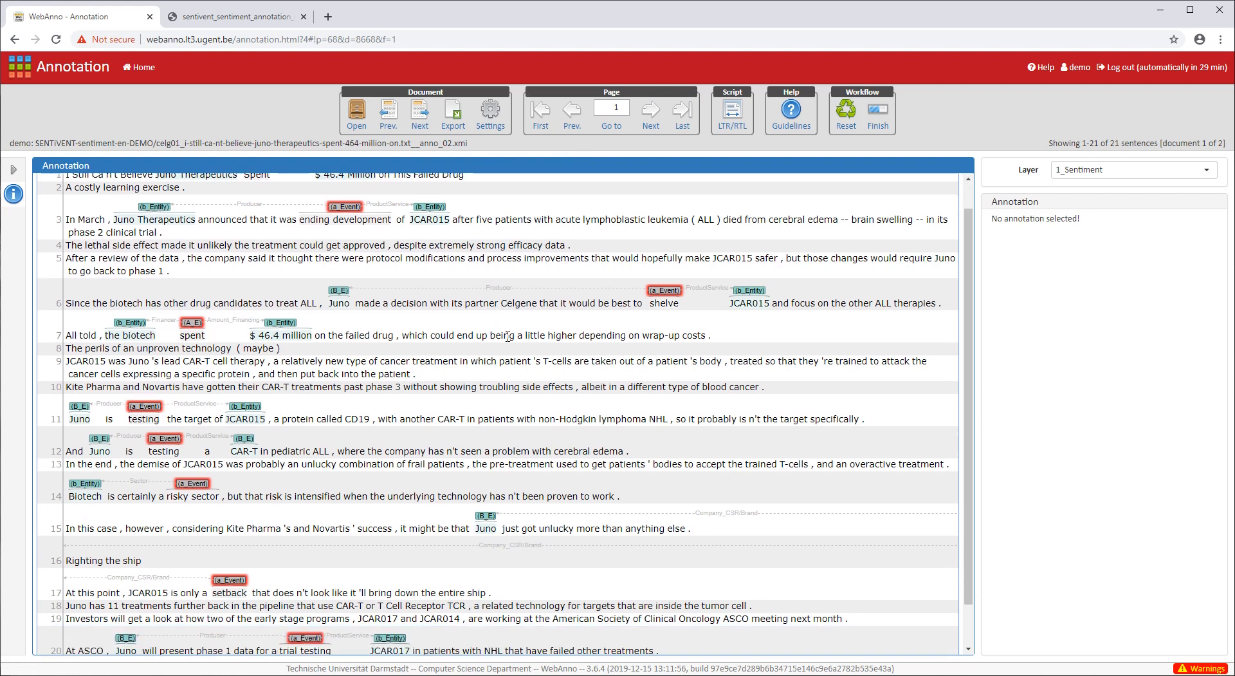
{"action": "scroll", "coordinate": [508, 335], "scroll_direction": "down", "scroll_amount": 2}
{"action": "scroll", "coordinate": [511, 341], "scroll_direction": "up", "scroll_amount": 3}
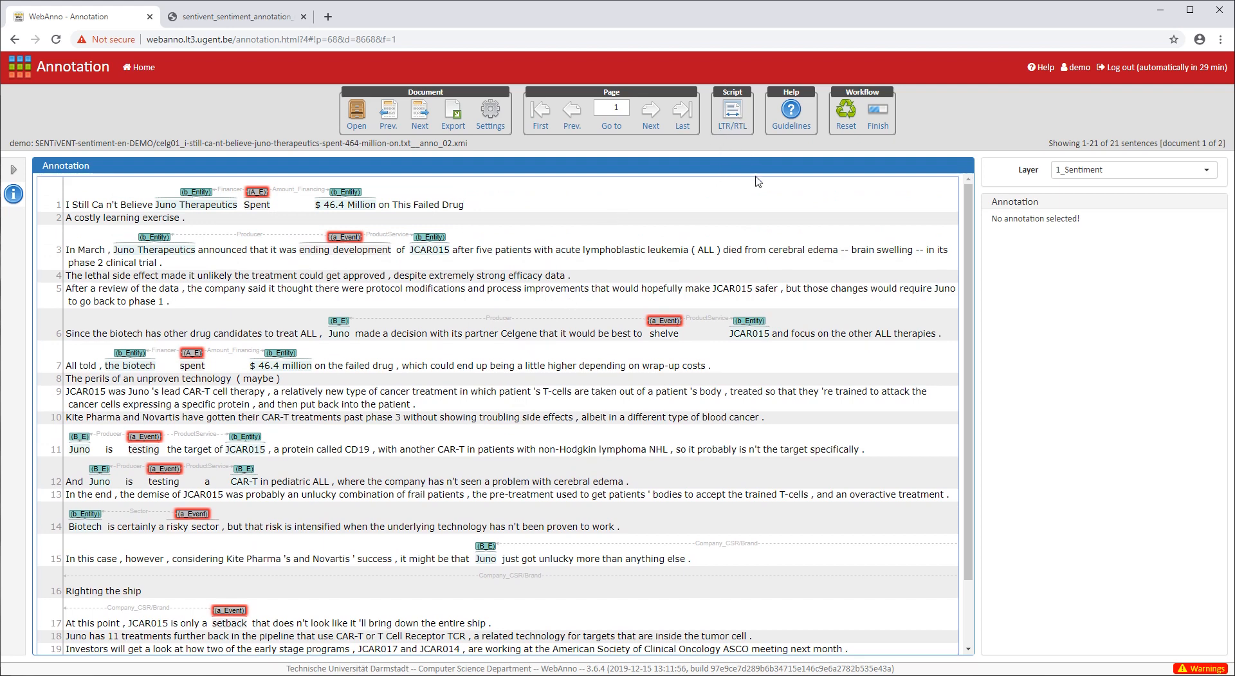
{"action": "left_click", "coordinate": [792, 126]}
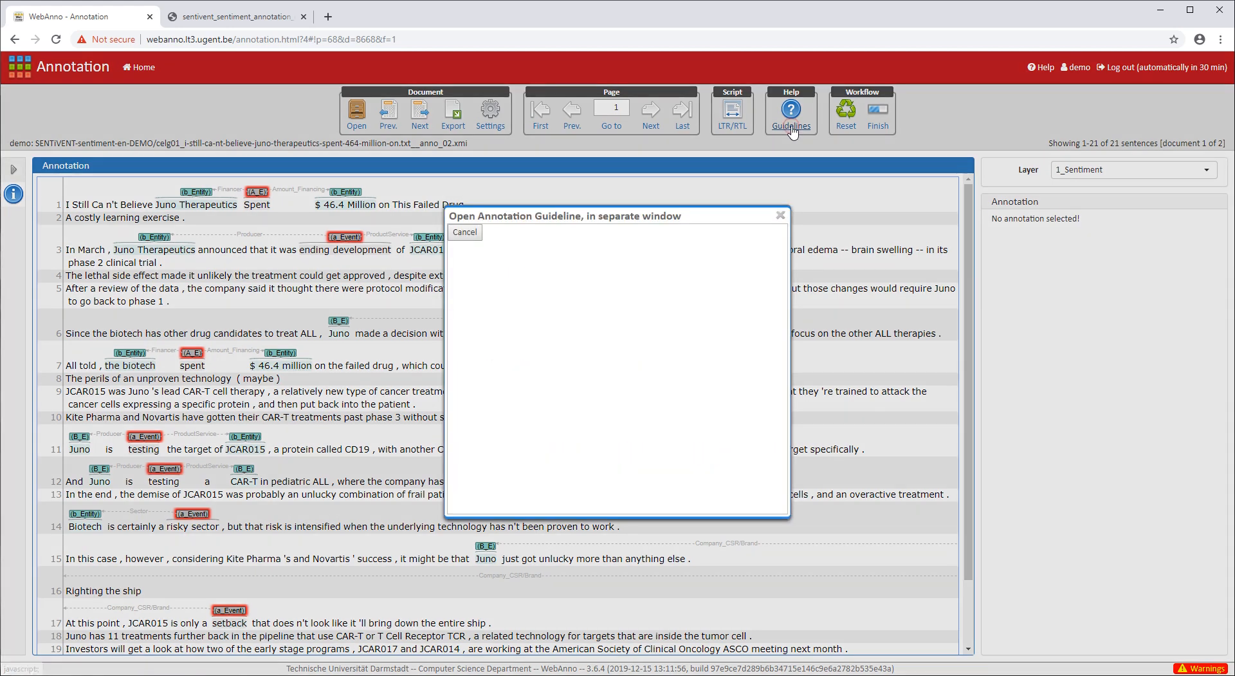
{"action": "left_click", "coordinate": [782, 216]}
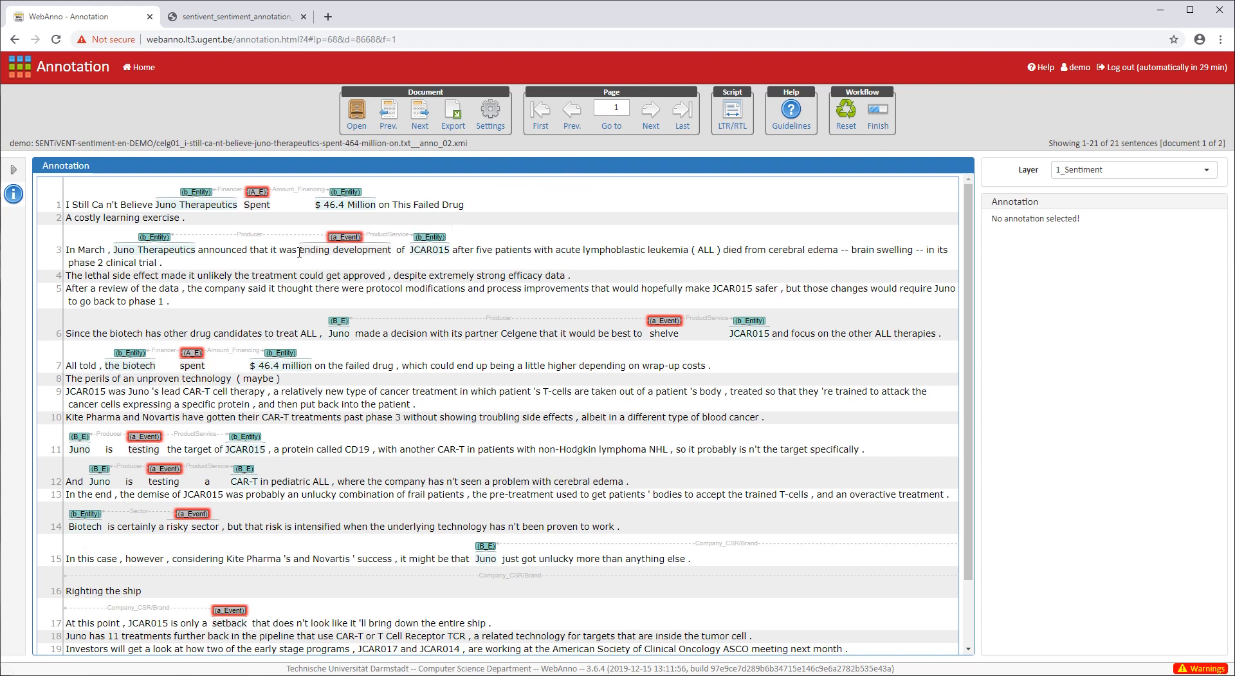
{"action": "scroll", "coordinate": [296, 251], "scroll_direction": "down", "scroll_amount": 1}
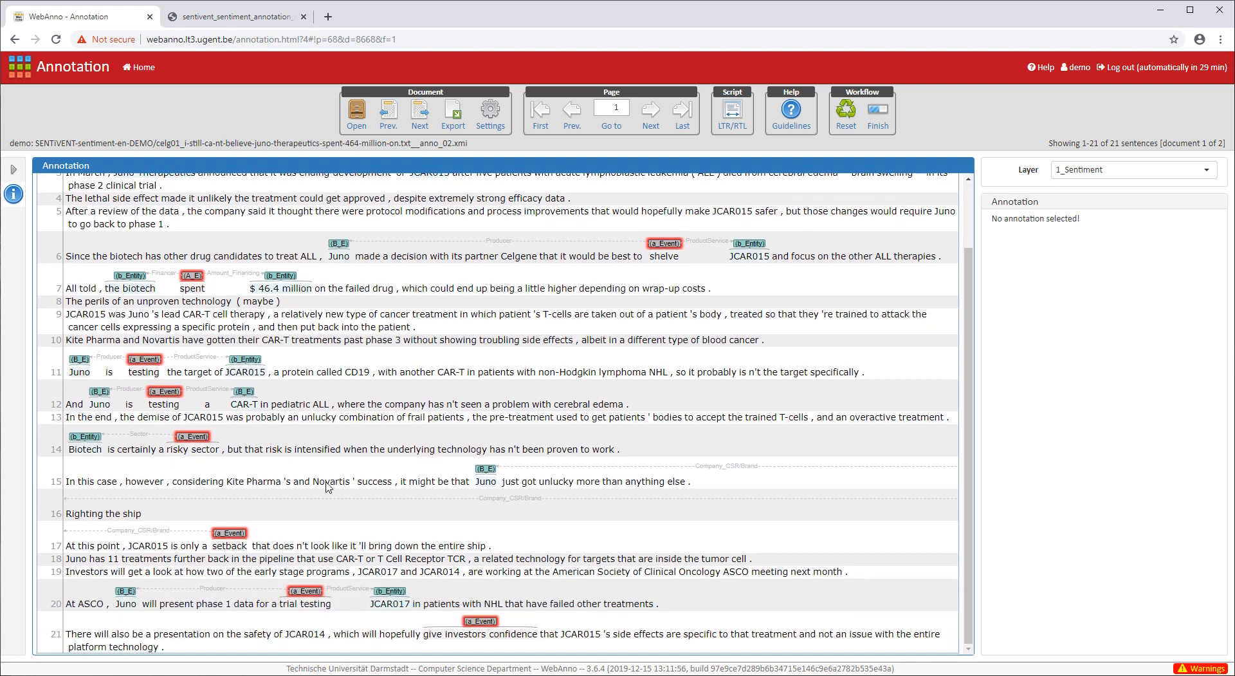
{"action": "scroll", "coordinate": [468, 384], "scroll_direction": "up", "scroll_amount": 1}
{"action": "scroll", "coordinate": [468, 385], "scroll_direction": "up", "scroll_amount": 1}
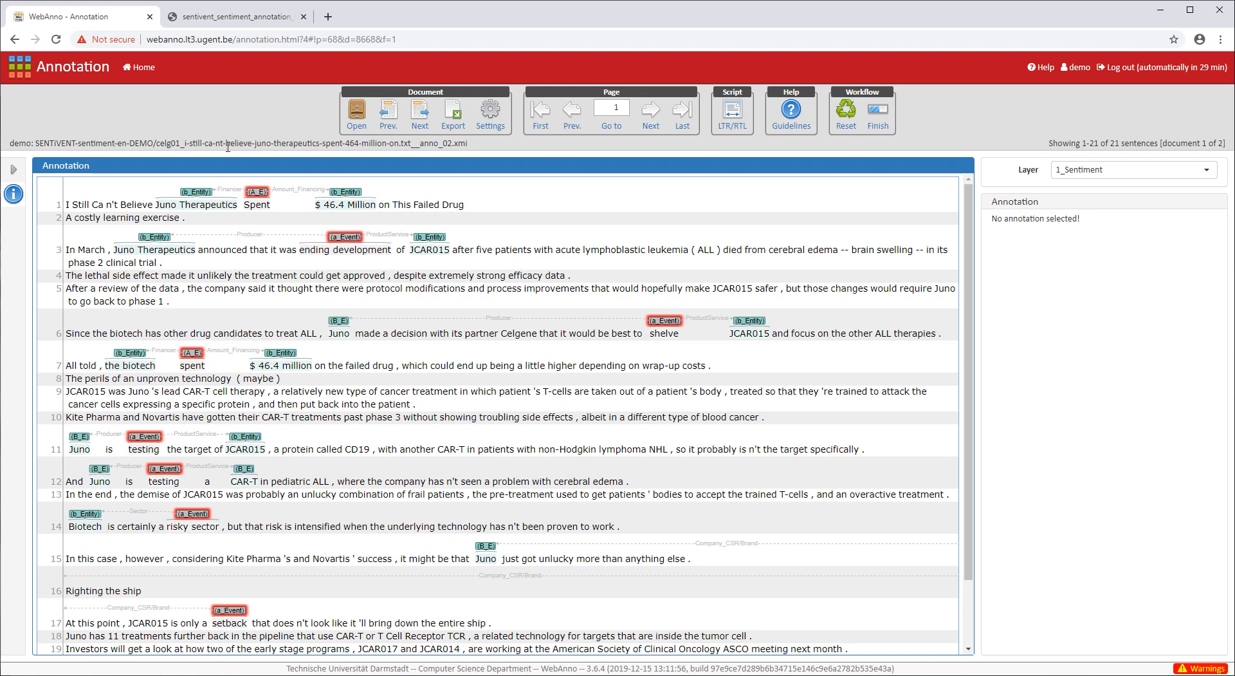
- Compare the article against the page 9 workflow flowchart in the guidelines PDF, ending back in WebAnno
{"action": "left_click", "coordinate": [198, 22]}
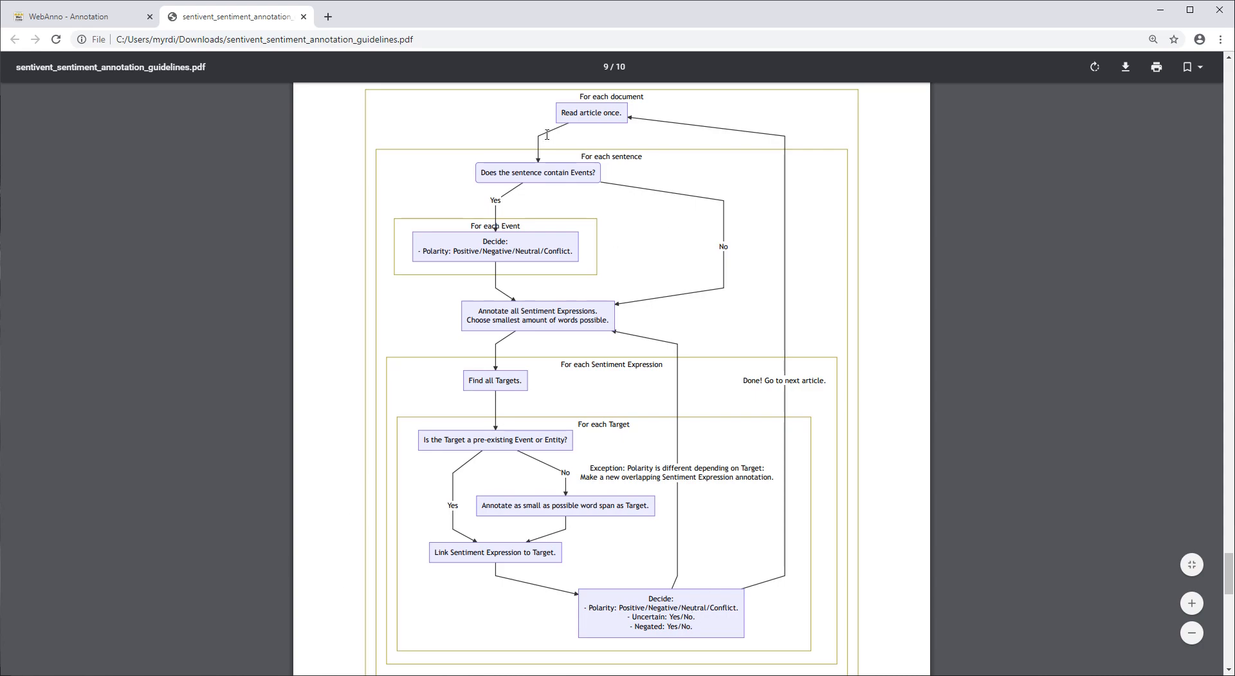
{"action": "left_click", "coordinate": [61, 17]}
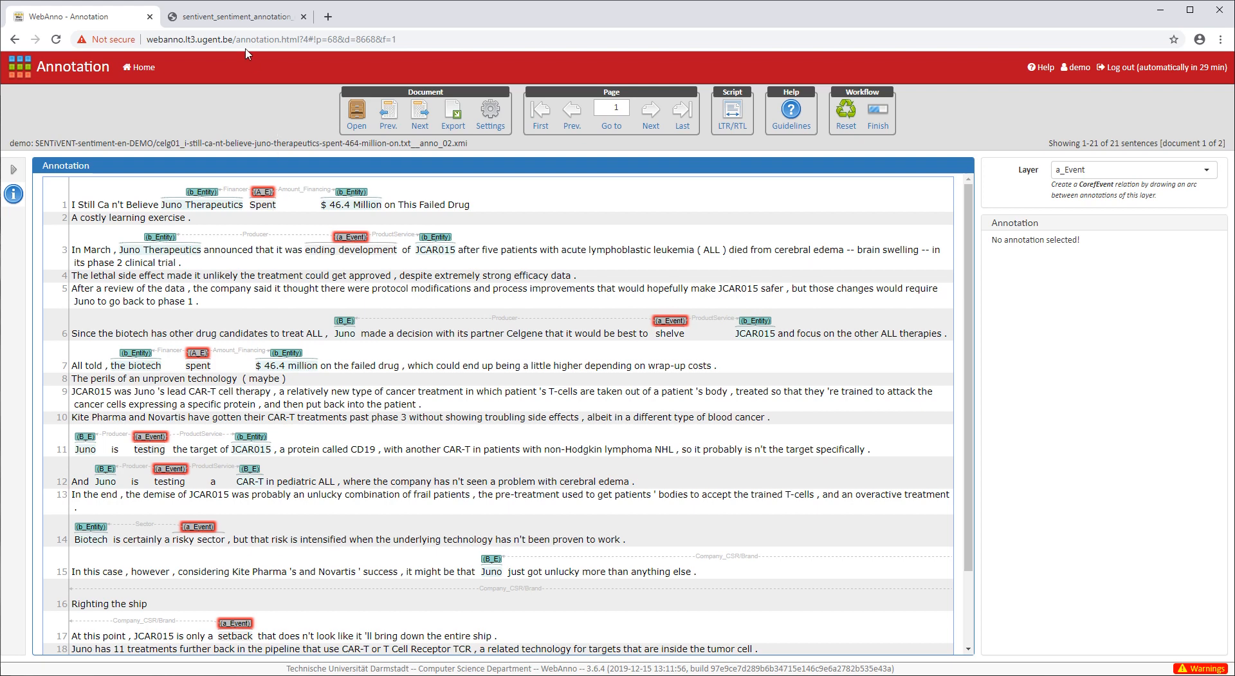
{"action": "left_click", "coordinate": [236, 20]}
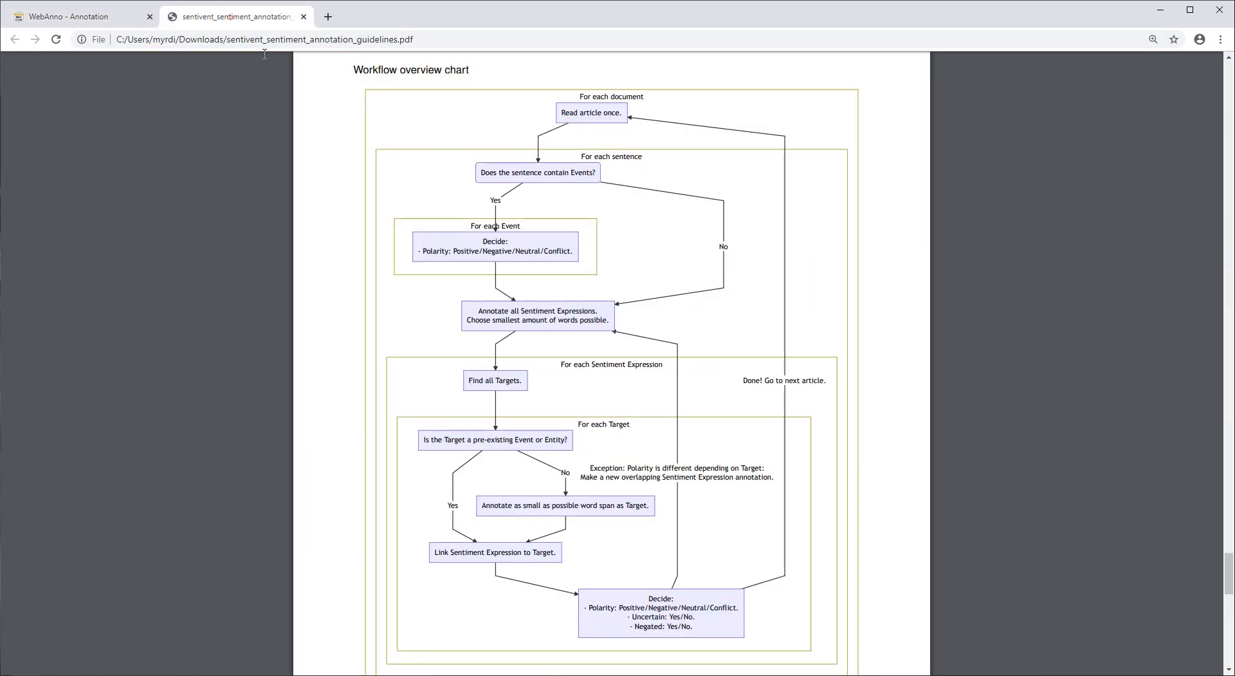
{"action": "left_click", "coordinate": [65, 16]}
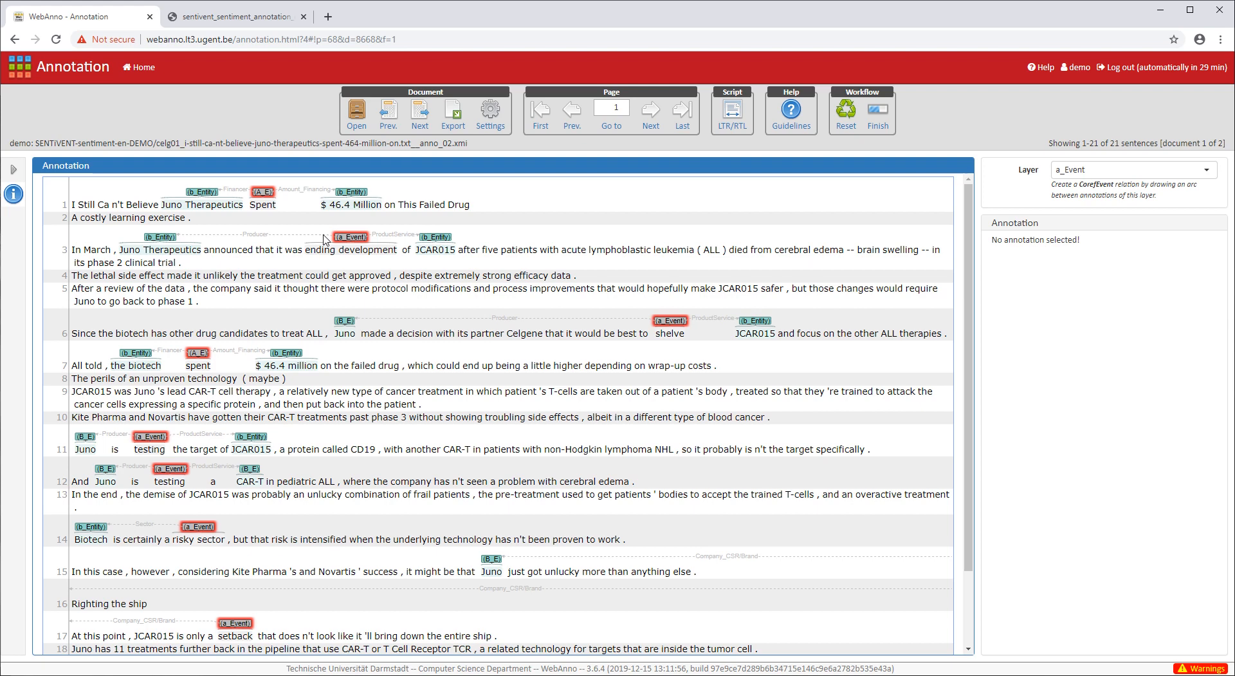
{"action": "left_click", "coordinate": [236, 16]}
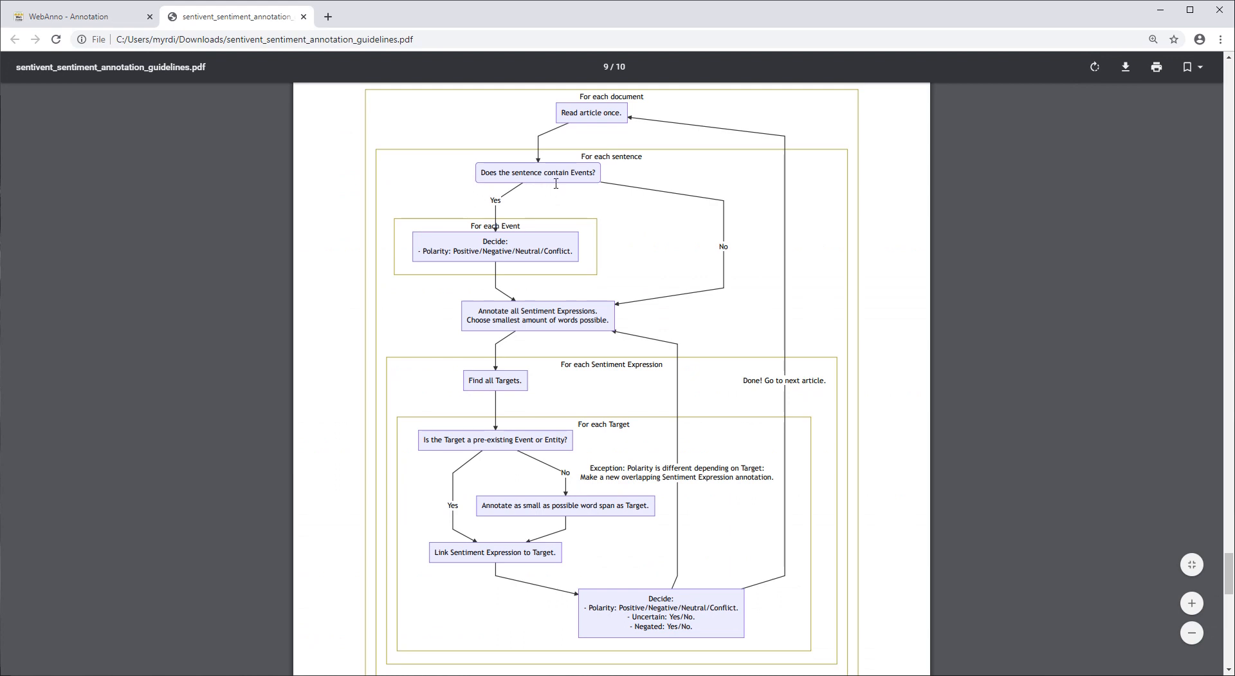
{"action": "left_click", "coordinate": [90, 19]}
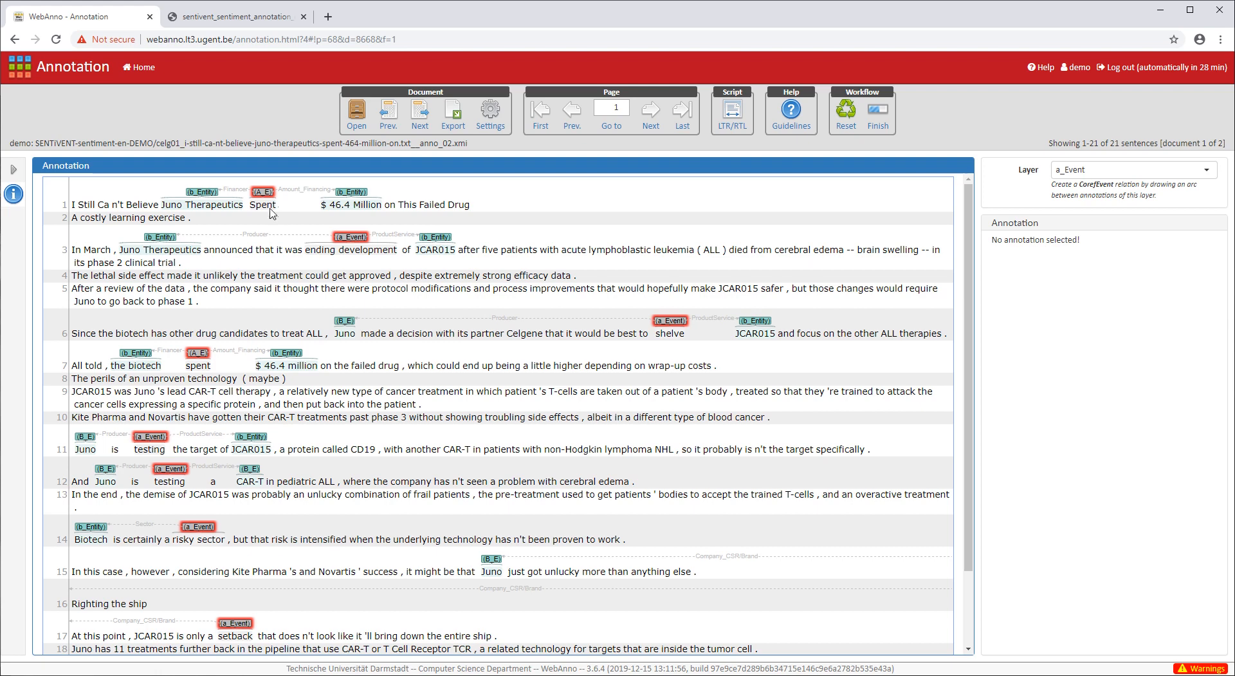
- Select the a_Event annotation on 'Spent' in sentence 1 and show its i_Polarity options
{"action": "mouse_move", "coordinate": [265, 195]}
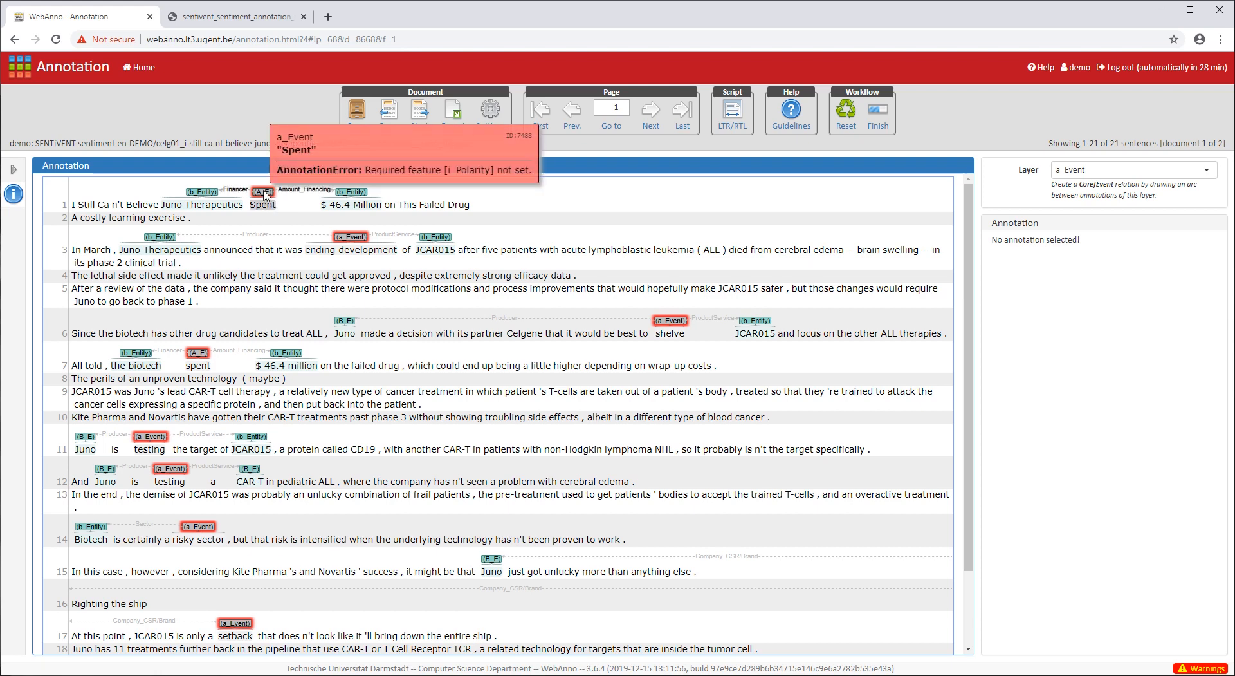
{"action": "left_click", "coordinate": [265, 195]}
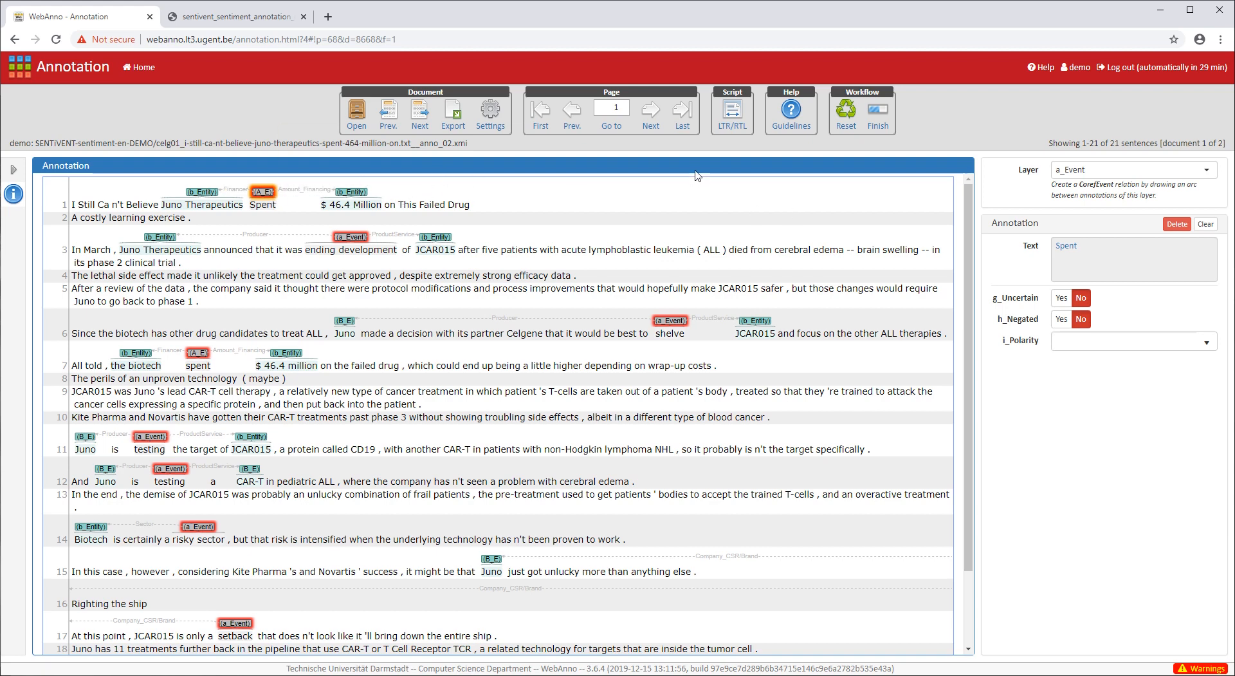
{"action": "left_click", "coordinate": [1213, 228]}
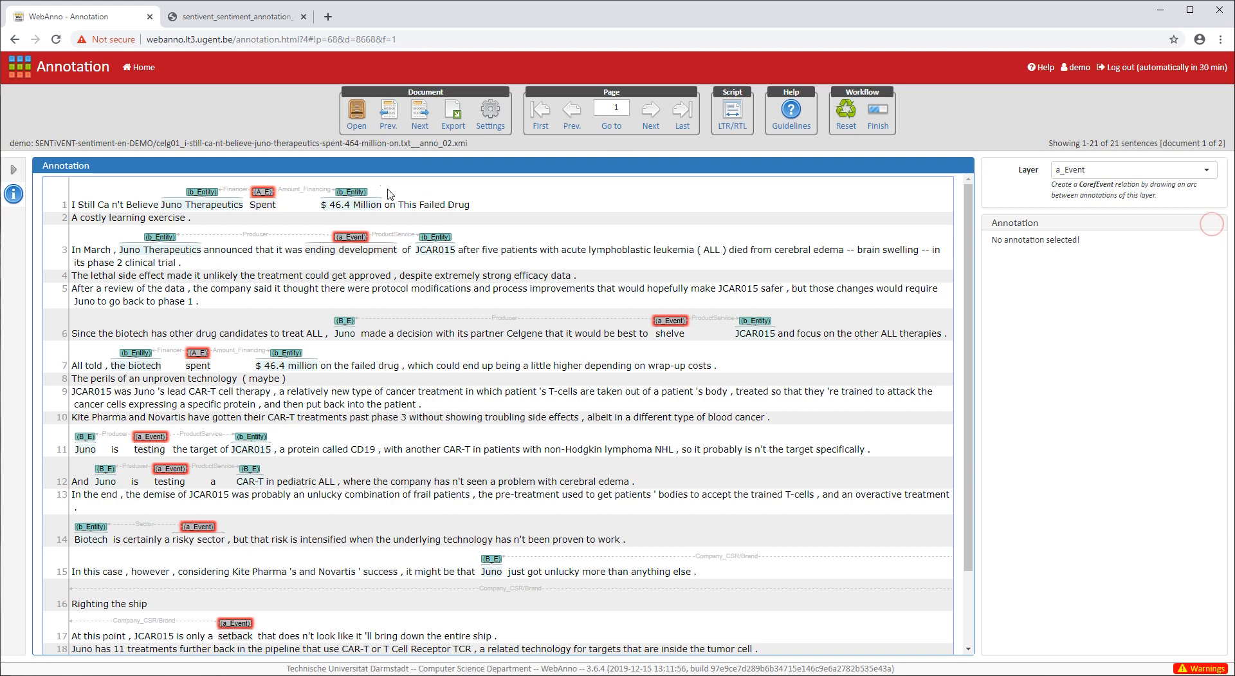
{"action": "left_click", "coordinate": [264, 192]}
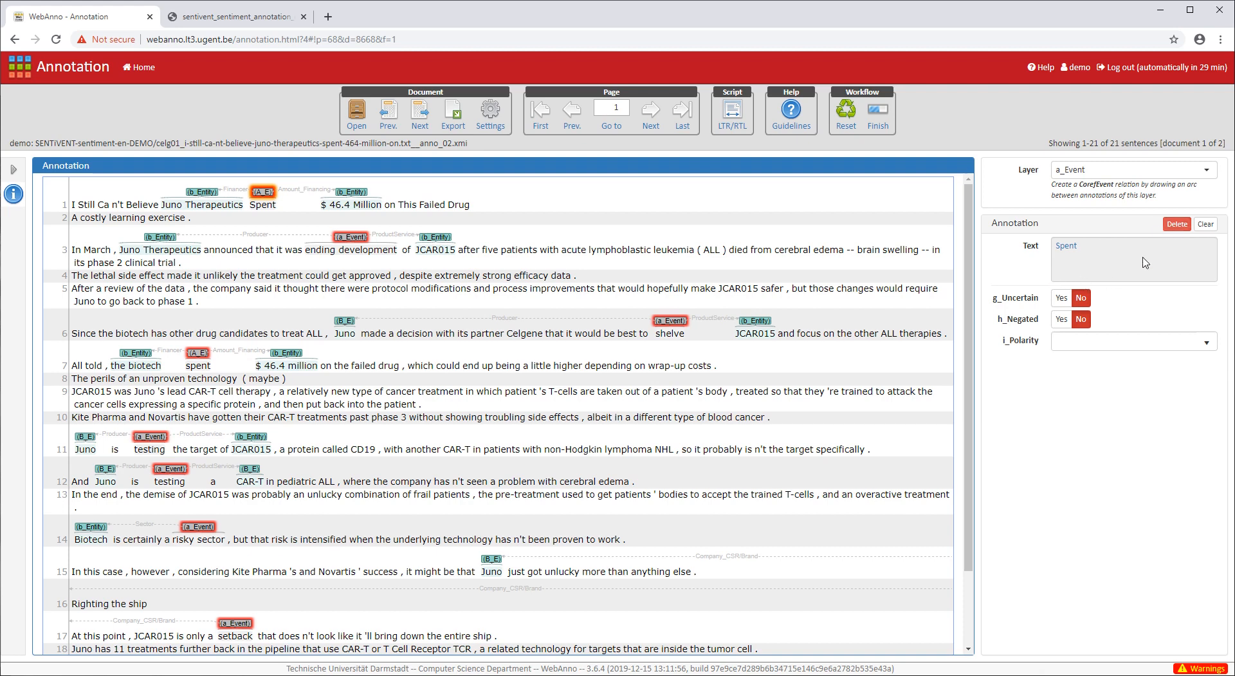
{"action": "left_click", "coordinate": [1204, 225]}
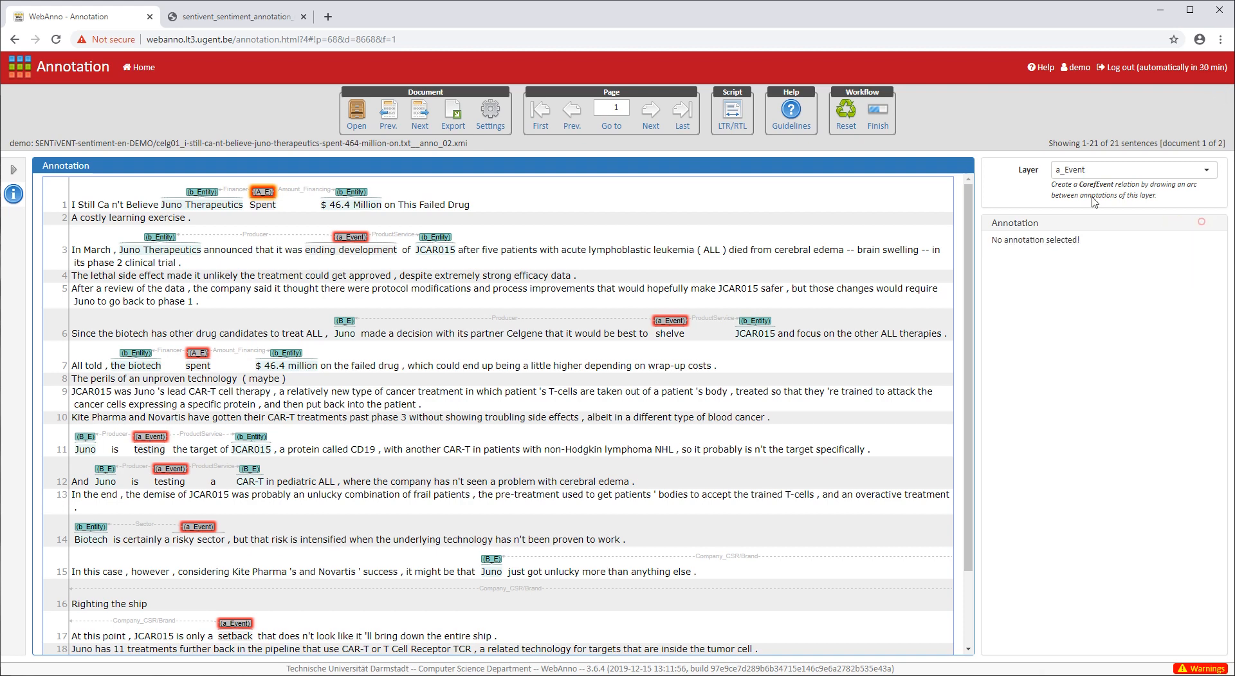
{"action": "left_click", "coordinate": [262, 192]}
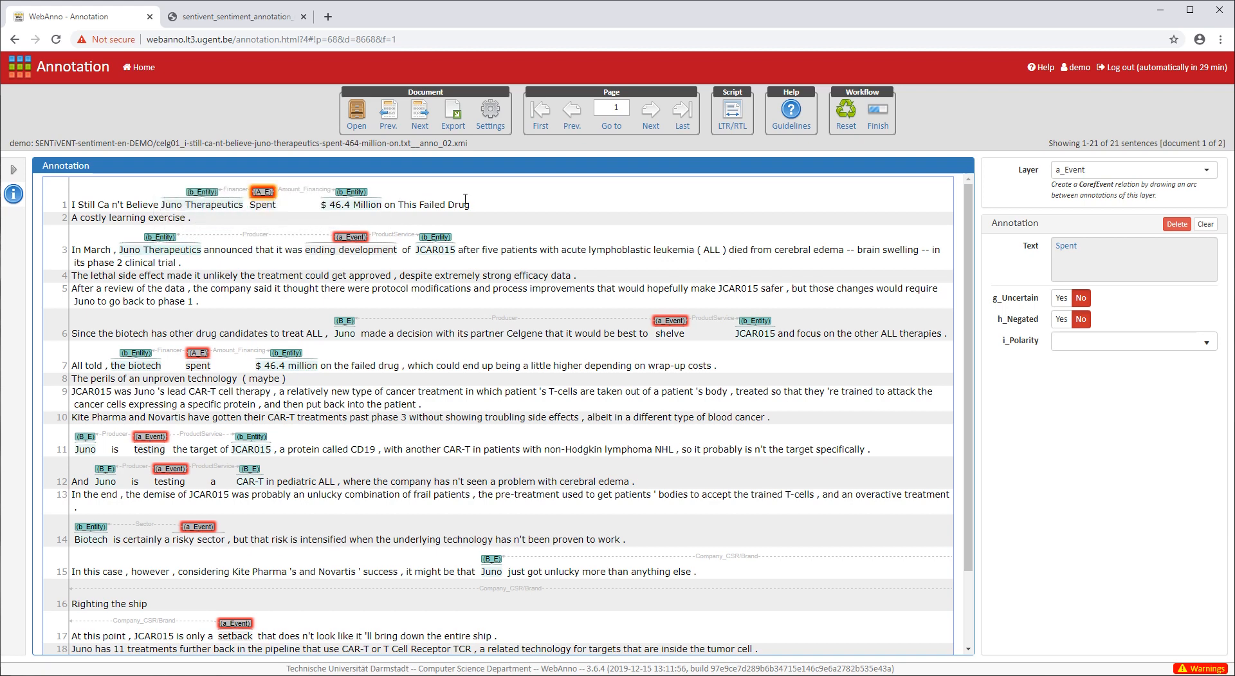
{"action": "left_click", "coordinate": [1204, 342]}
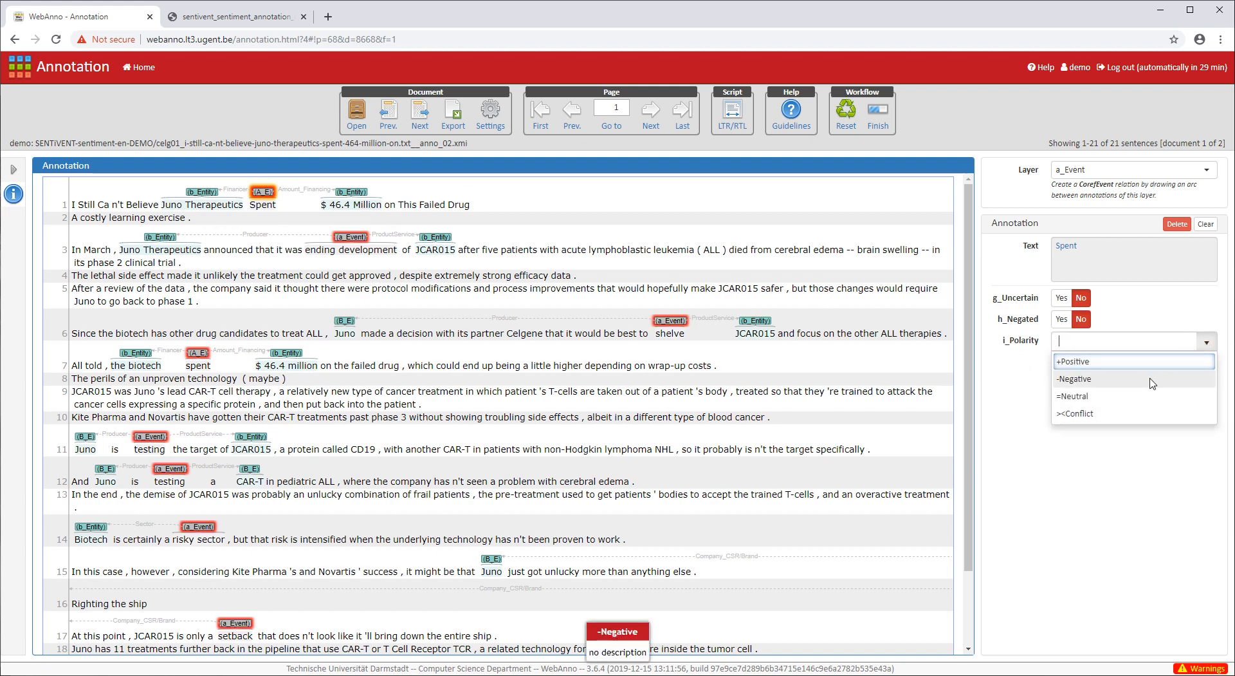
- Set the Spent event's polarity to Negative, then bring up the guidelines PDF
{"action": "left_click", "coordinate": [1153, 384]}
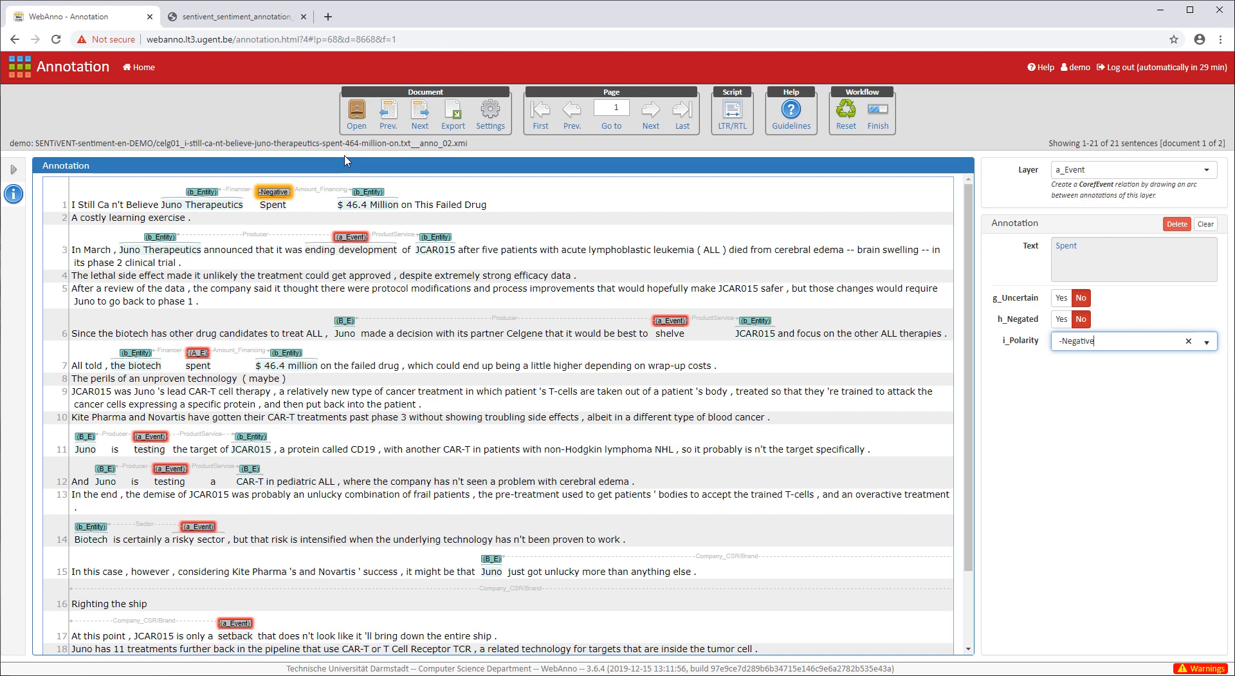
{"action": "left_click", "coordinate": [1207, 225]}
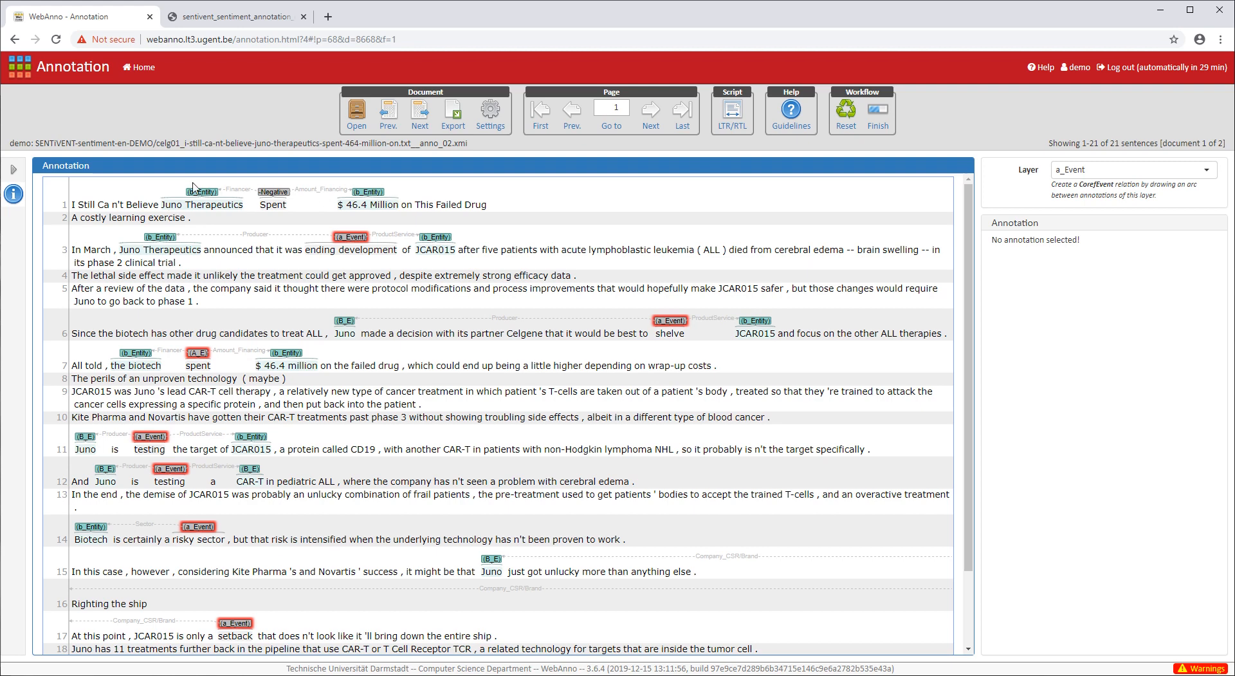
{"action": "left_click", "coordinate": [219, 17]}
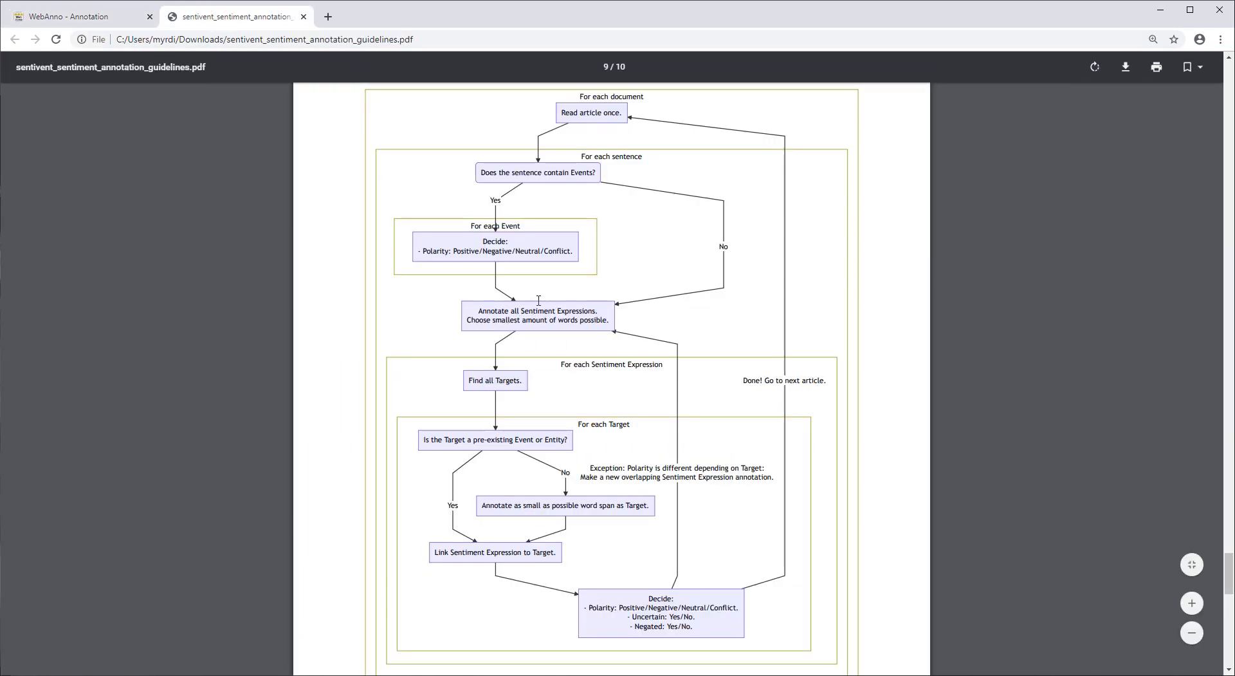
- Return to the WebAnno editor showing the Spent event marked Negative
{"action": "left_click", "coordinate": [67, 17]}
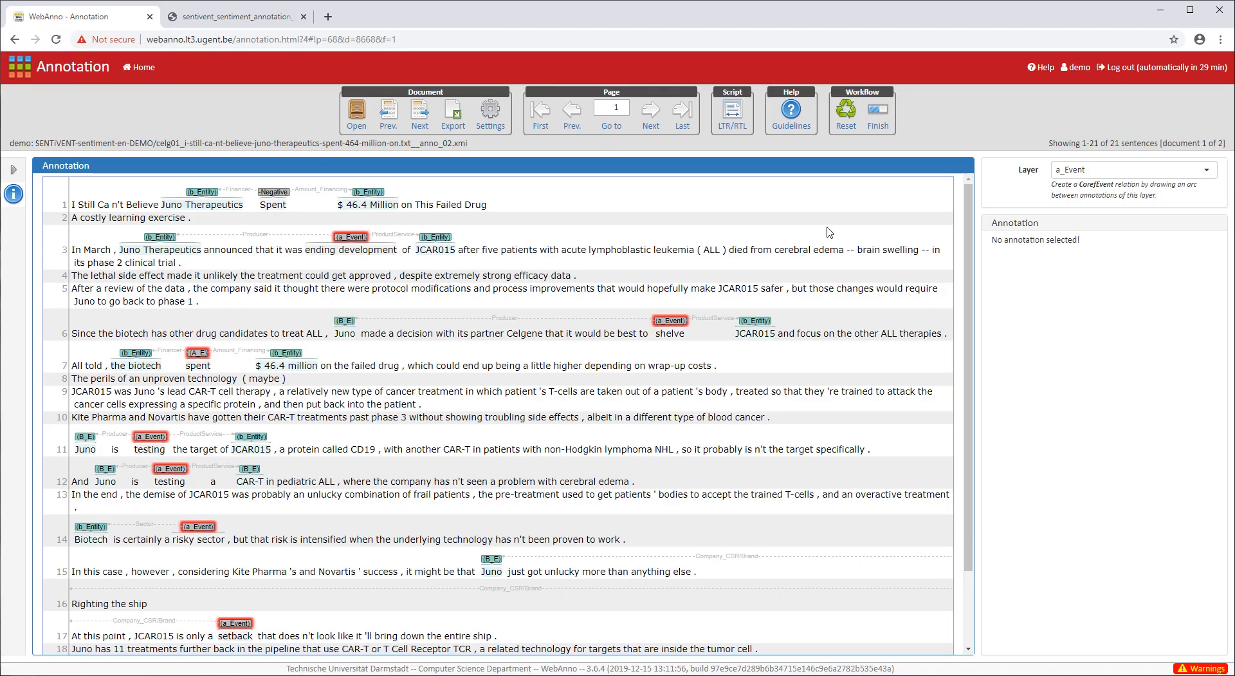
- Try the 1_Sentiment layer, then restore a_Event and reselect the Negative Spent event
{"action": "left_click", "coordinate": [1140, 173]}
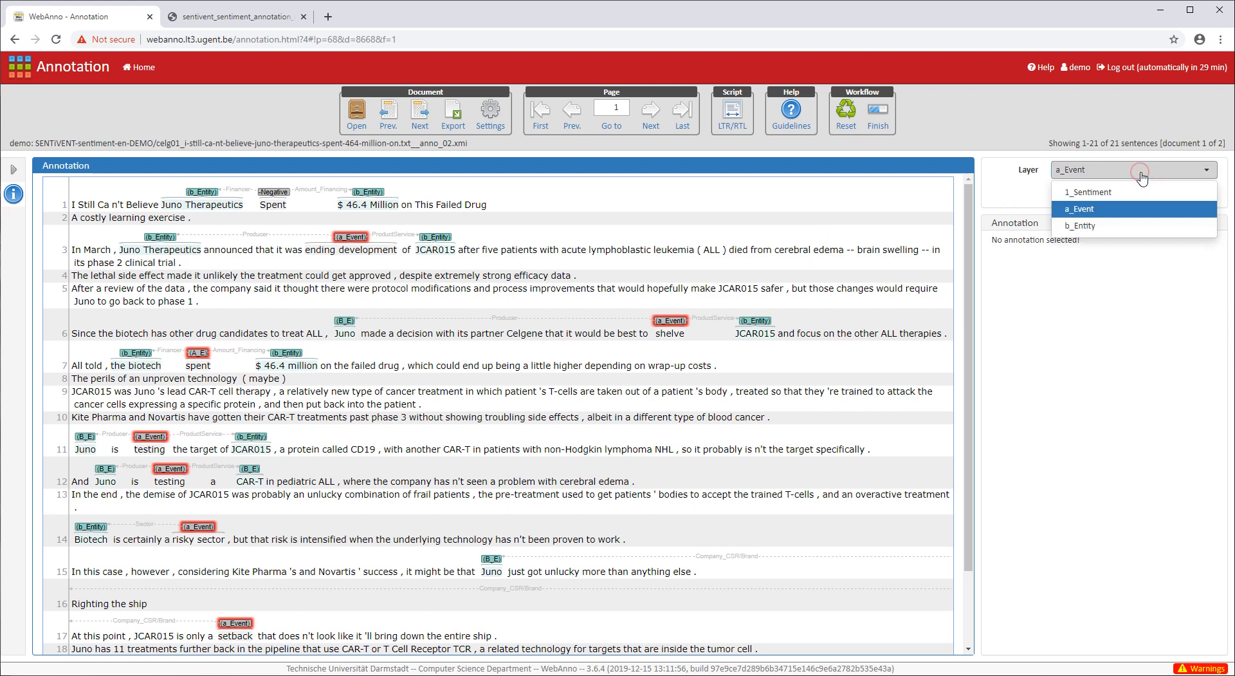
{"action": "left_click", "coordinate": [1120, 196]}
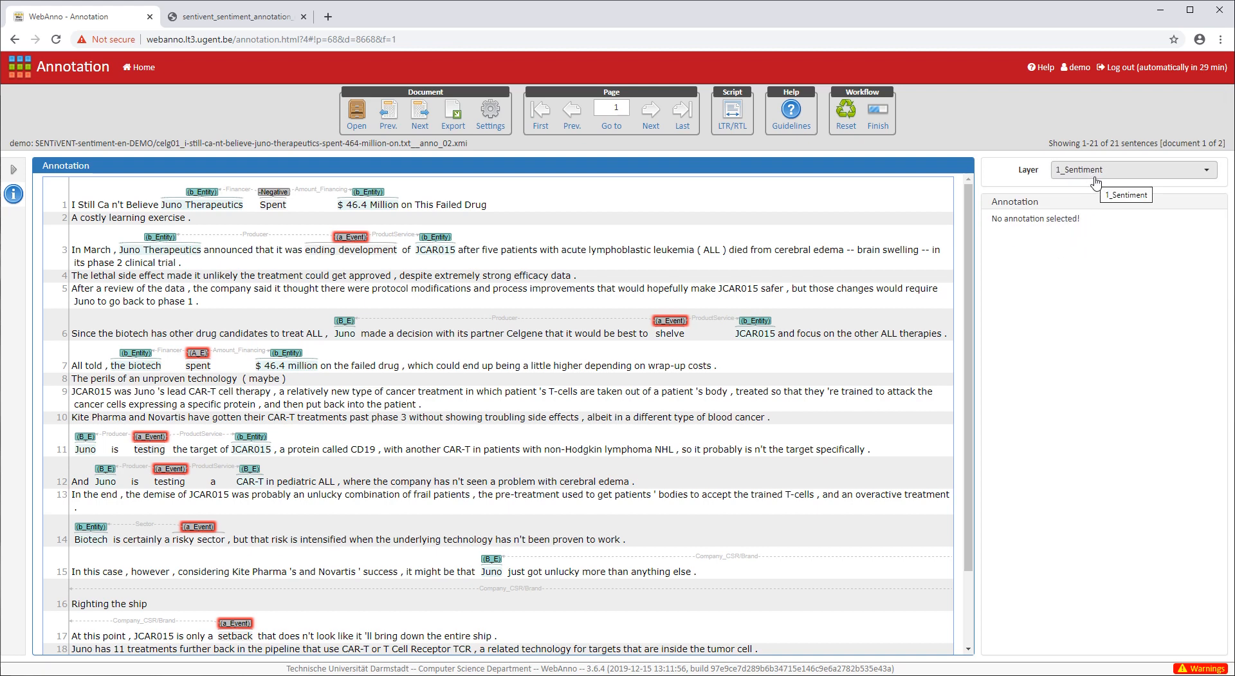
{"action": "left_click", "coordinate": [277, 193]}
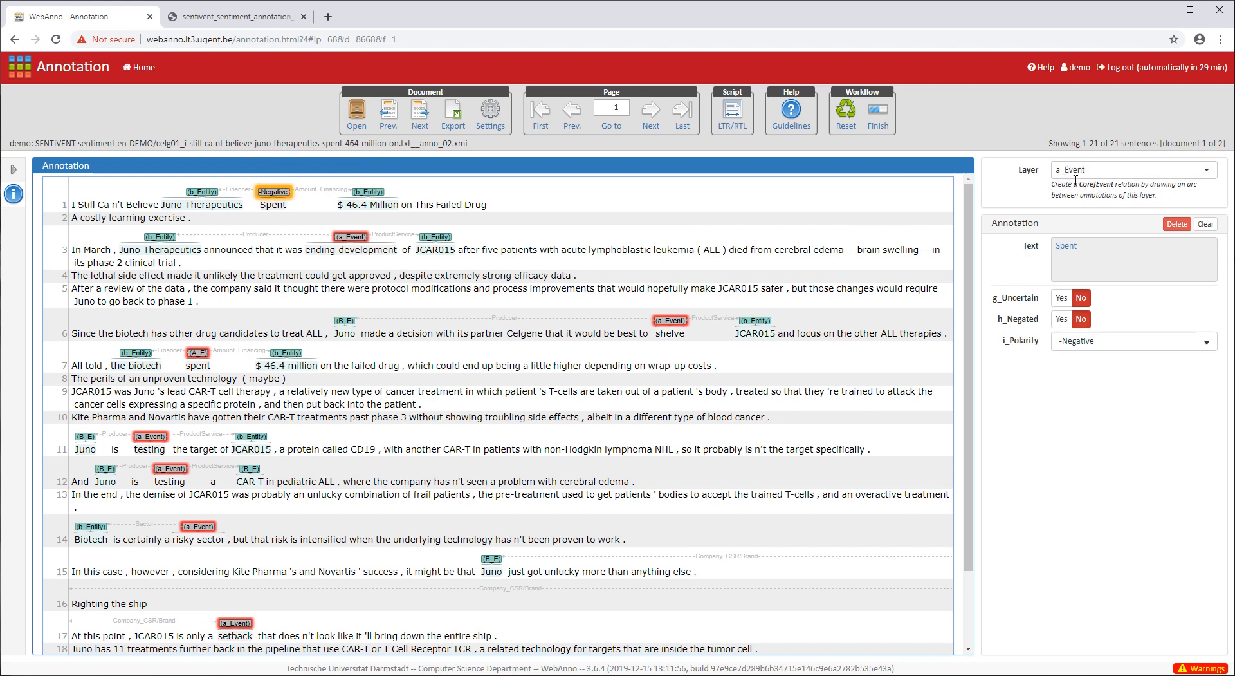
{"action": "left_click", "coordinate": [1205, 224]}
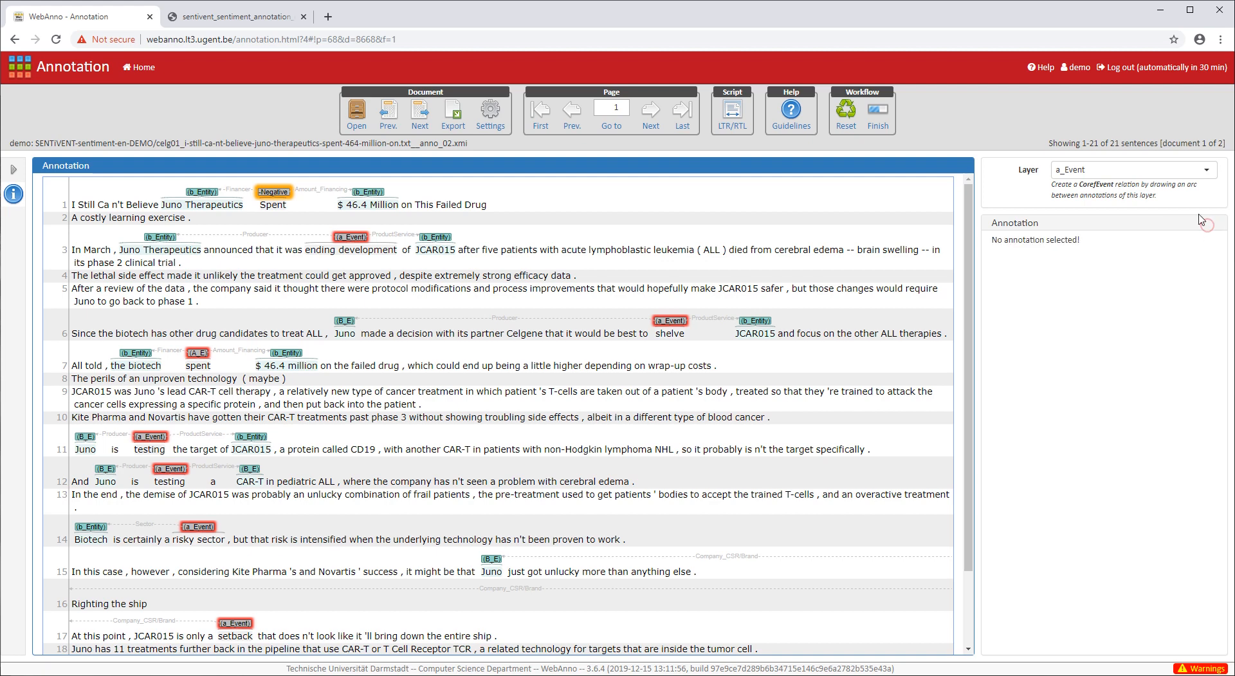
{"action": "left_click", "coordinate": [1166, 170]}
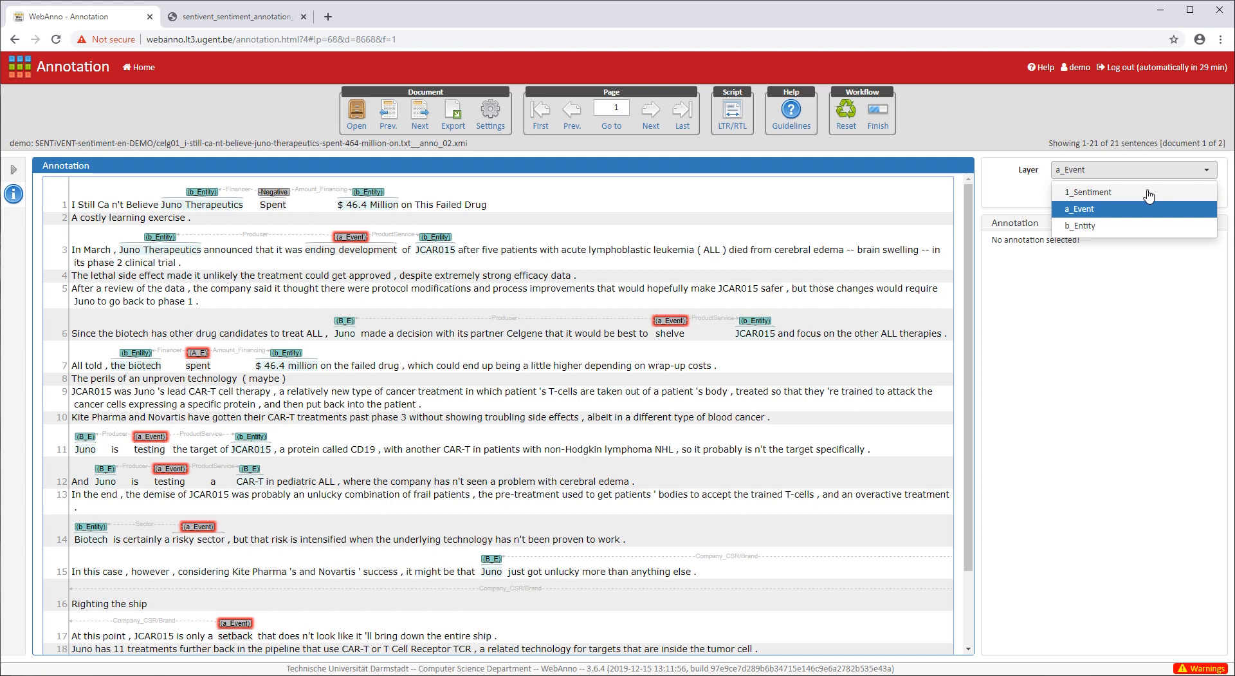
{"action": "left_click", "coordinate": [1100, 372]}
{"action": "left_click", "coordinate": [277, 191]}
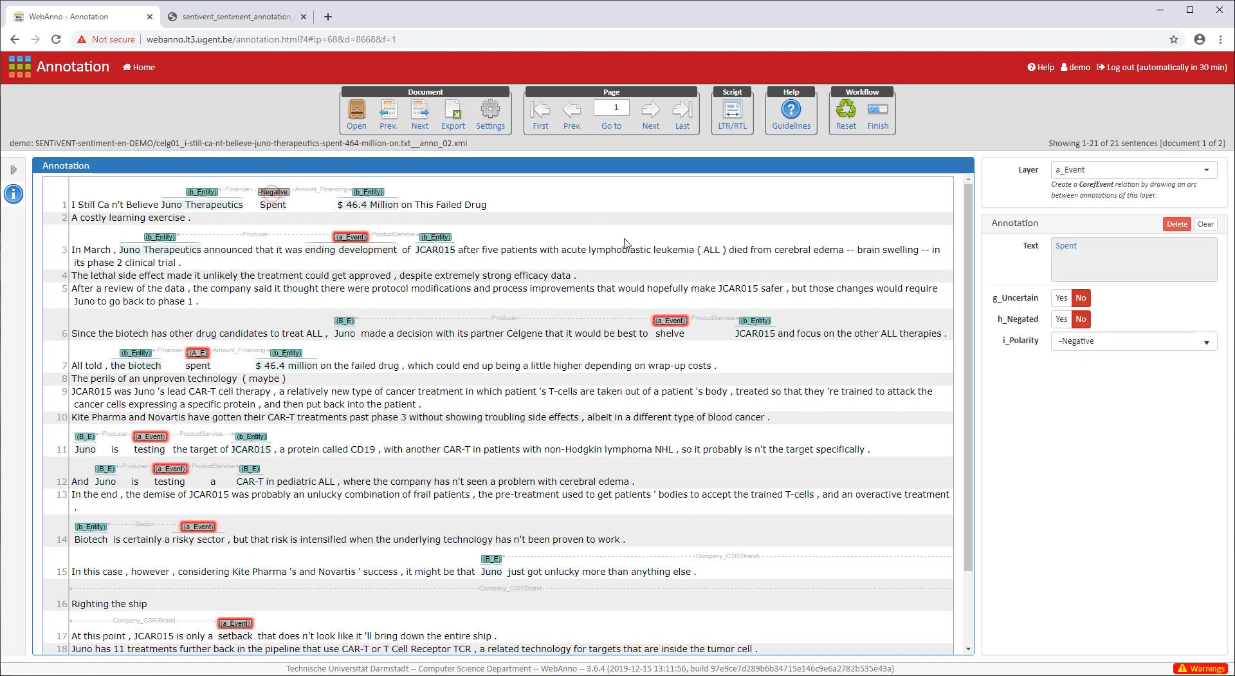
- Make 1_Sentiment the active layer without replacing the Spent event, then view the guidelines PDF
{"action": "left_click", "coordinate": [1119, 178]}
{"action": "left_click", "coordinate": [1119, 186]}
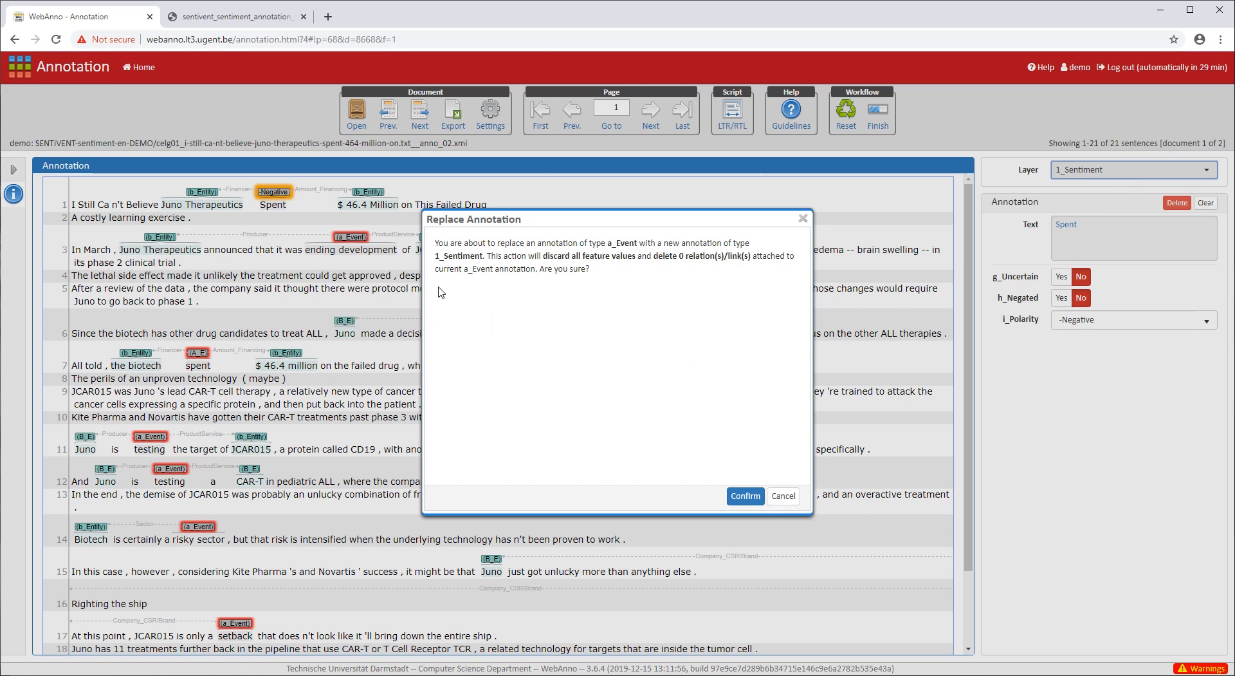
{"action": "left_click", "coordinate": [784, 495]}
{"action": "left_click", "coordinate": [1197, 223]}
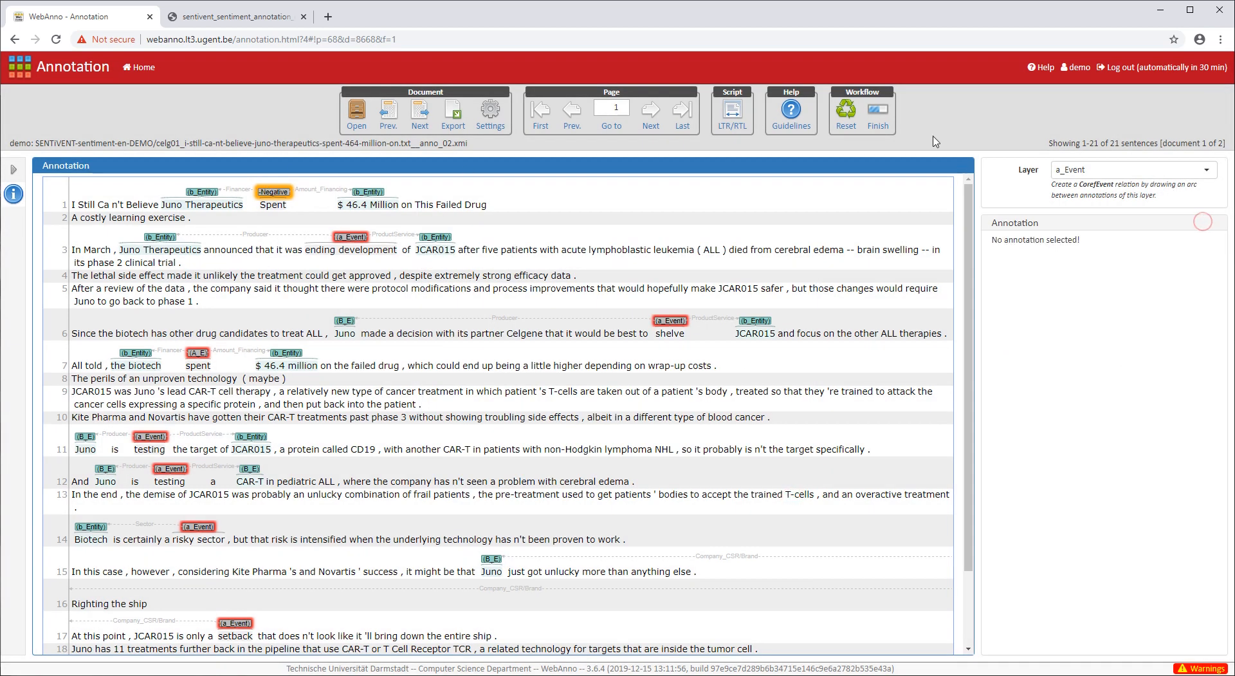
{"action": "left_click", "coordinate": [1184, 170]}
{"action": "left_click", "coordinate": [1103, 188]}
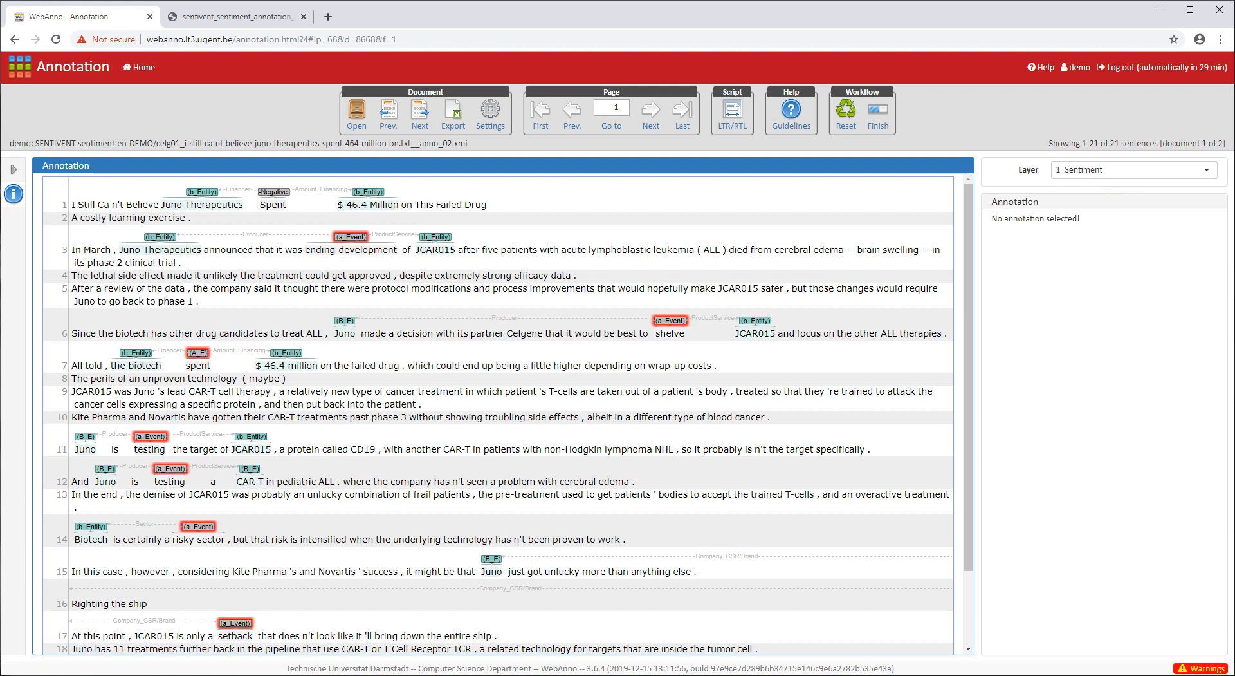
{"action": "left_click", "coordinate": [215, 18]}
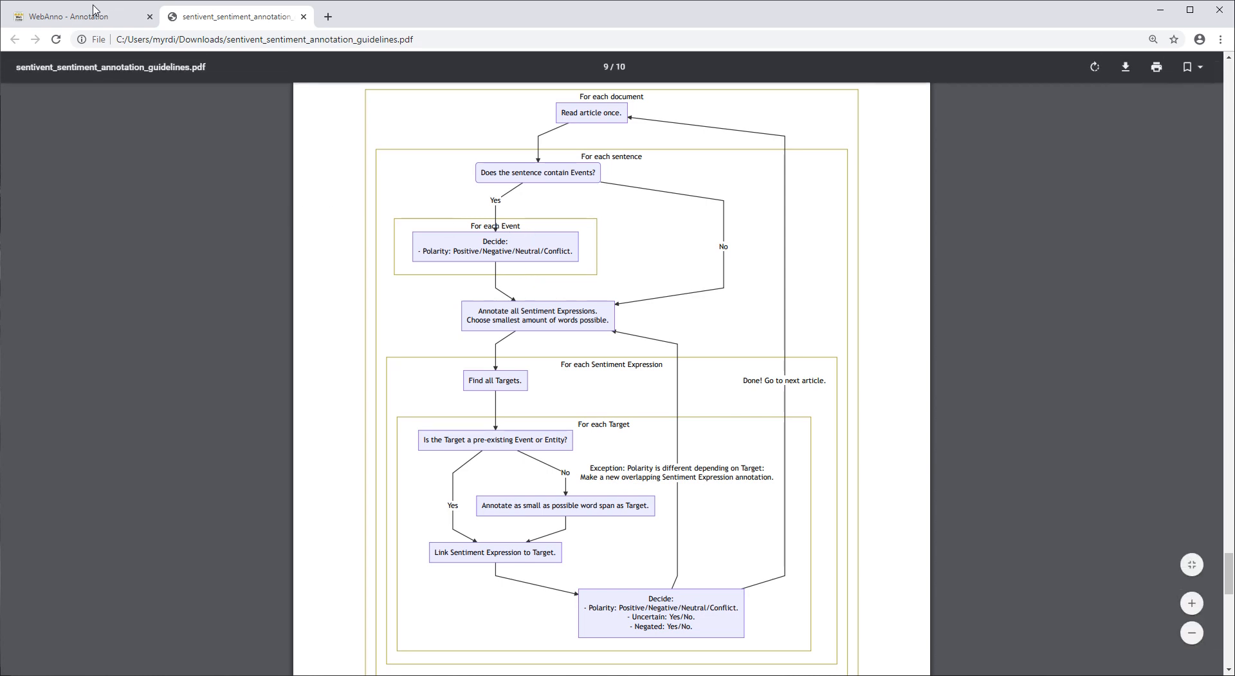
- Return to the WebAnno editor, now on the 1_Sentiment layer
{"action": "left_click", "coordinate": [114, 13]}
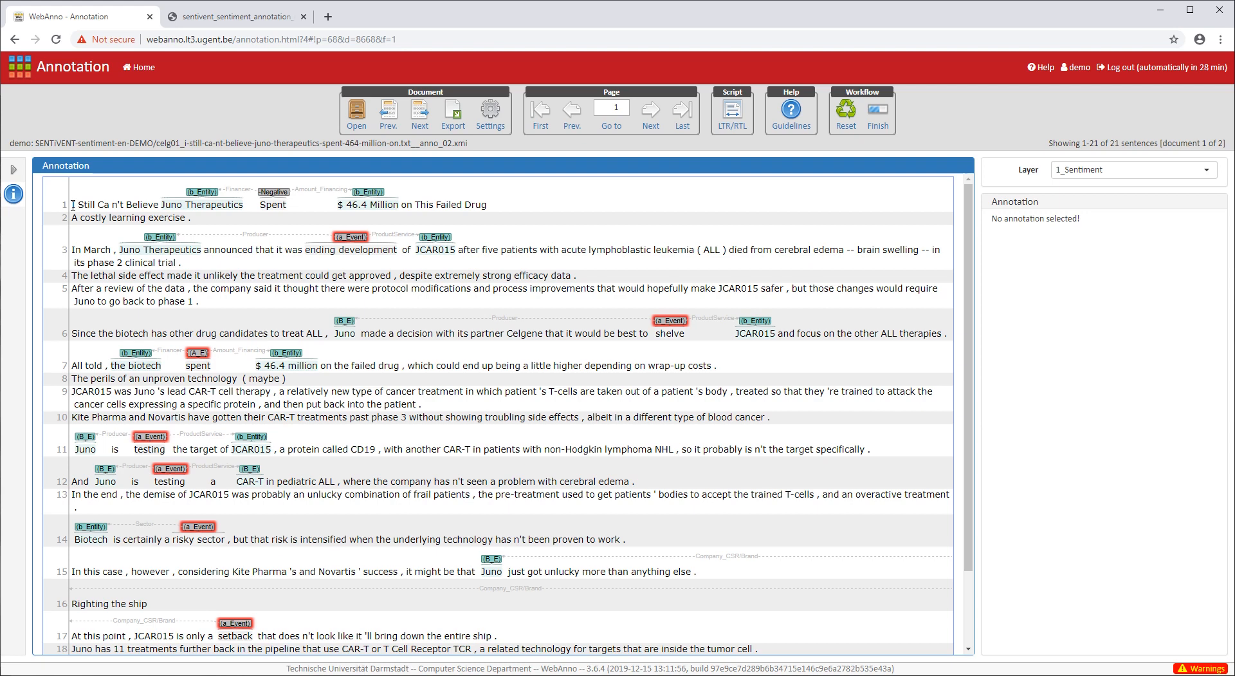
- Mark 'I Still Ca n't Believe' at the start of sentence 1 as a 1_Sentiment expression
{"action": "left_click_drag", "start_coordinate": [73, 205], "coordinate": [150, 204]}
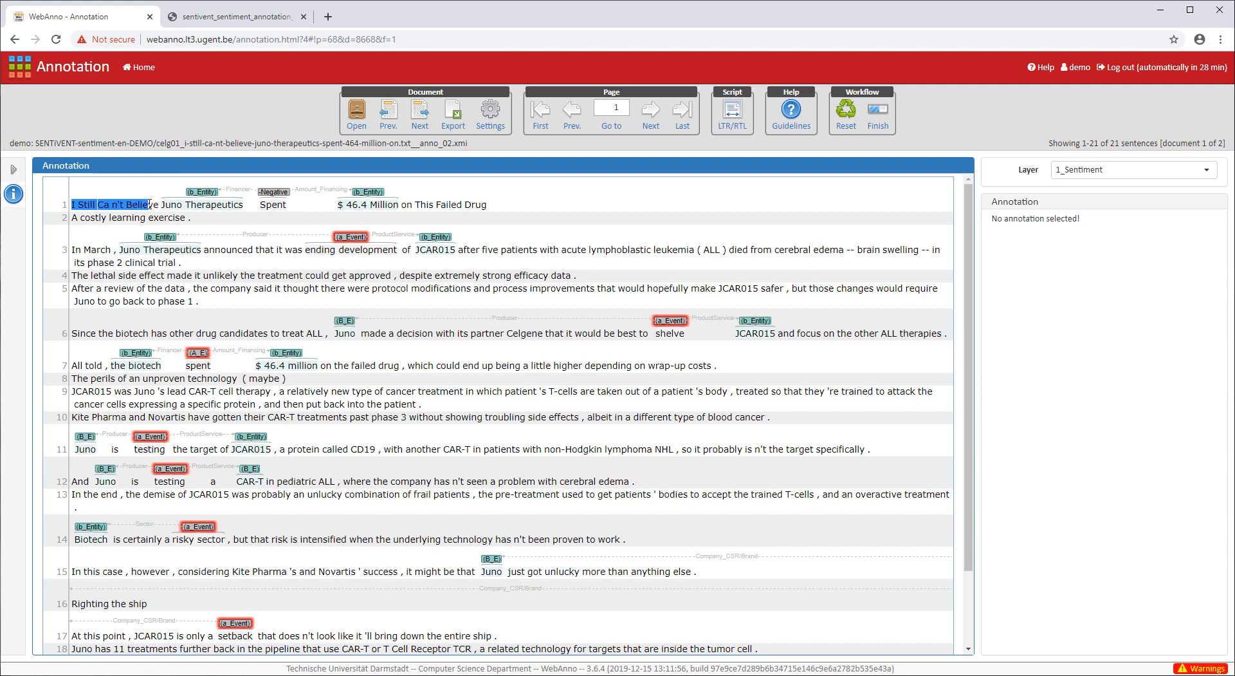
{"action": "left_click_drag", "start_coordinate": [150, 204], "coordinate": [156, 205]}
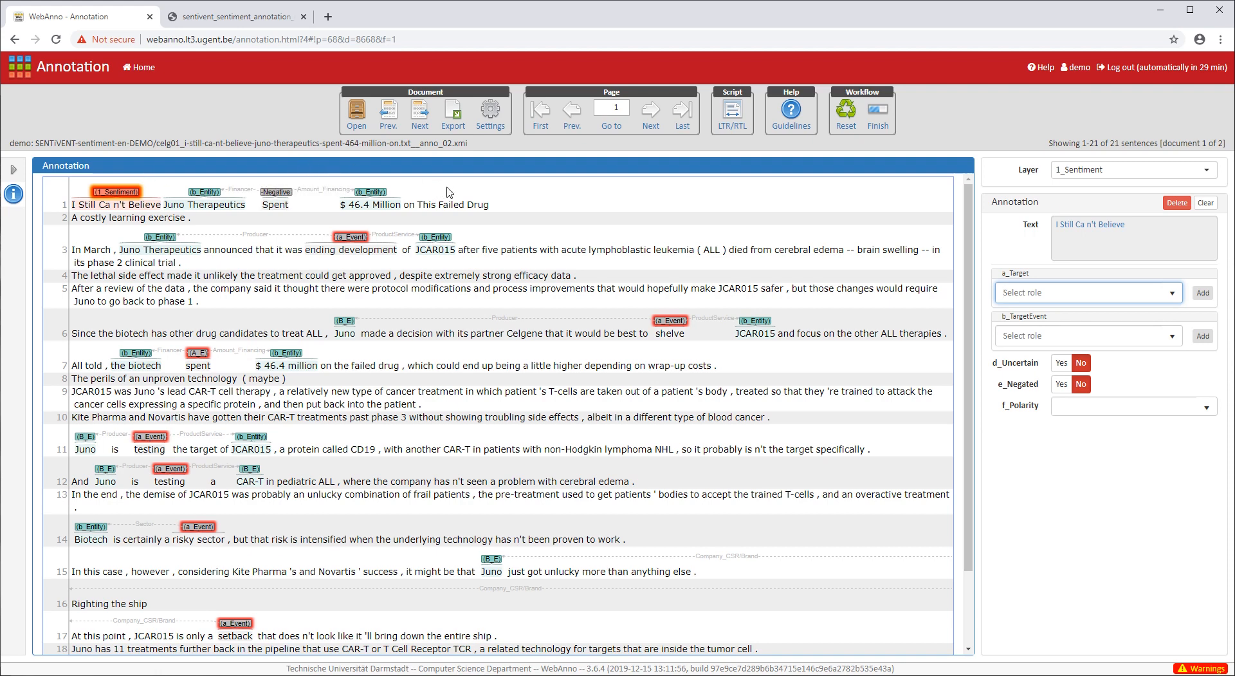
- Mark 'Failed Drug' as a sentiment on Juno Therapeutics with f_Polarity Negative
{"action": "left_click_drag", "start_coordinate": [446, 205], "coordinate": [487, 204]}
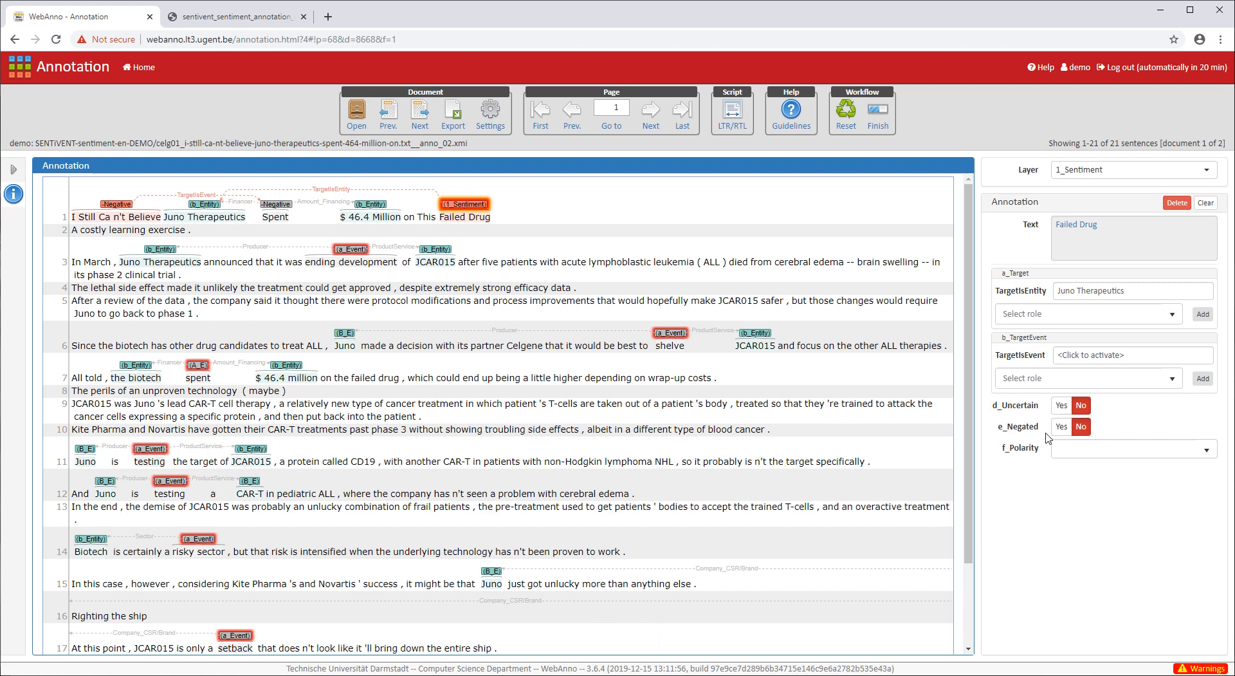
{"action": "left_click", "coordinate": [1205, 454]}
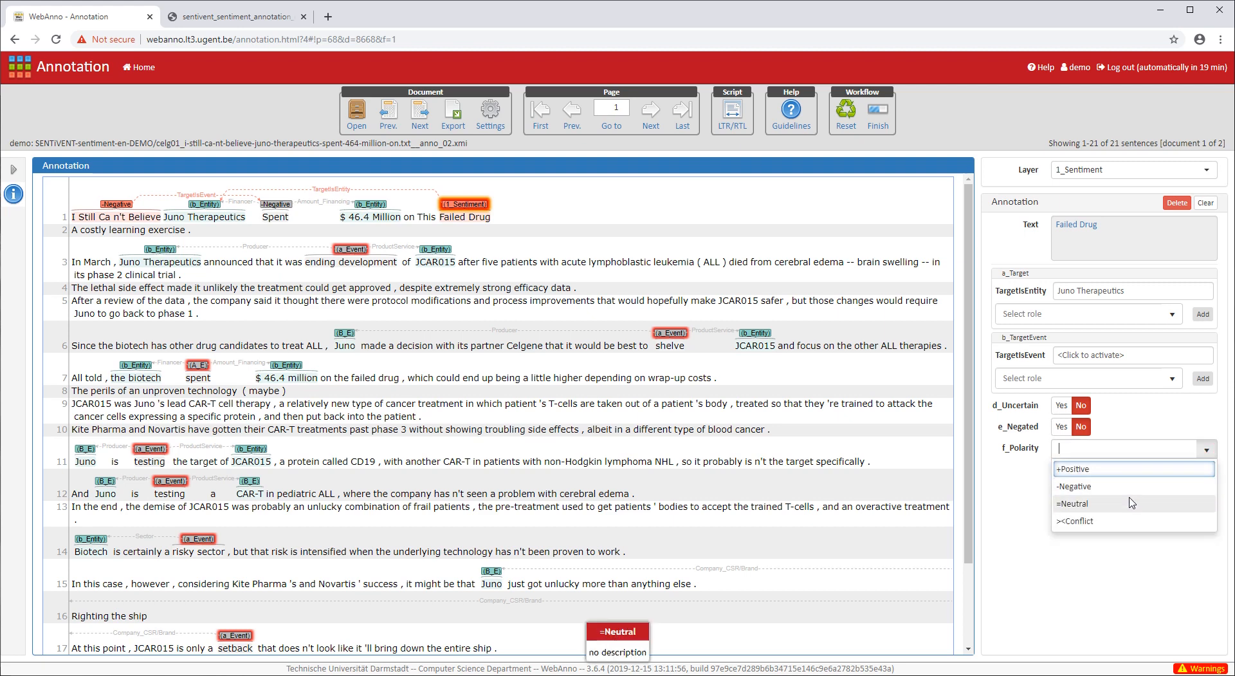
{"action": "left_click", "coordinate": [1132, 490]}
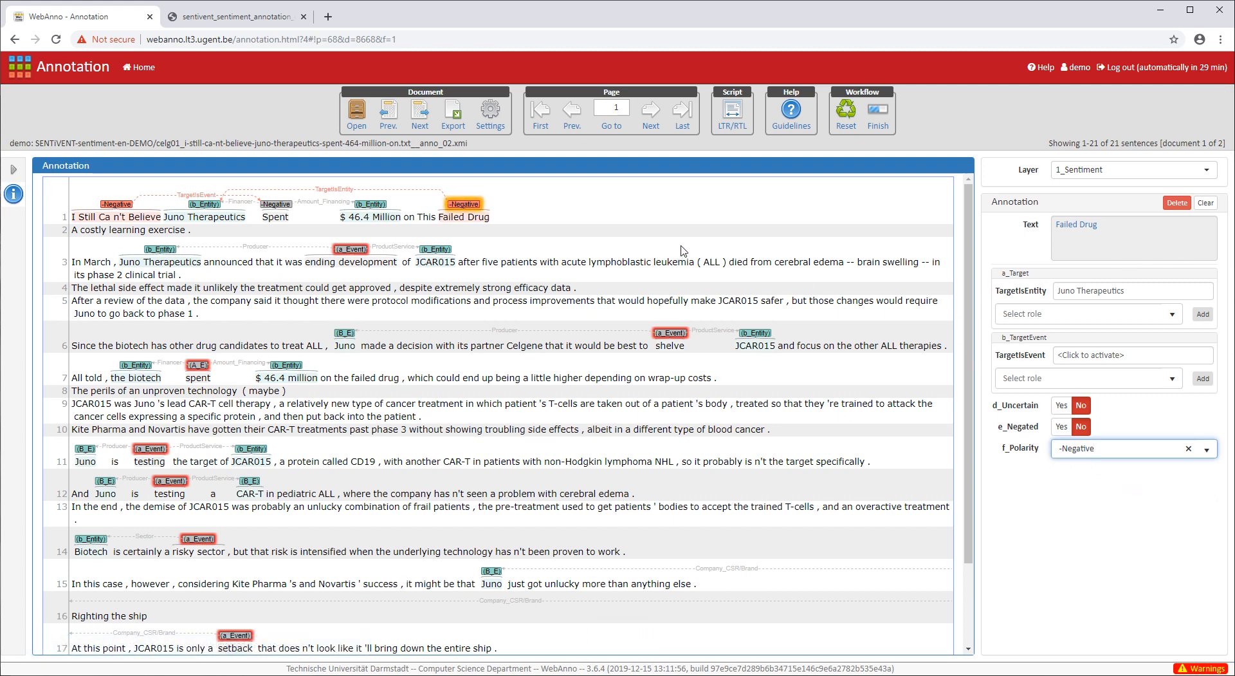
{"action": "left_click", "coordinate": [1205, 203]}
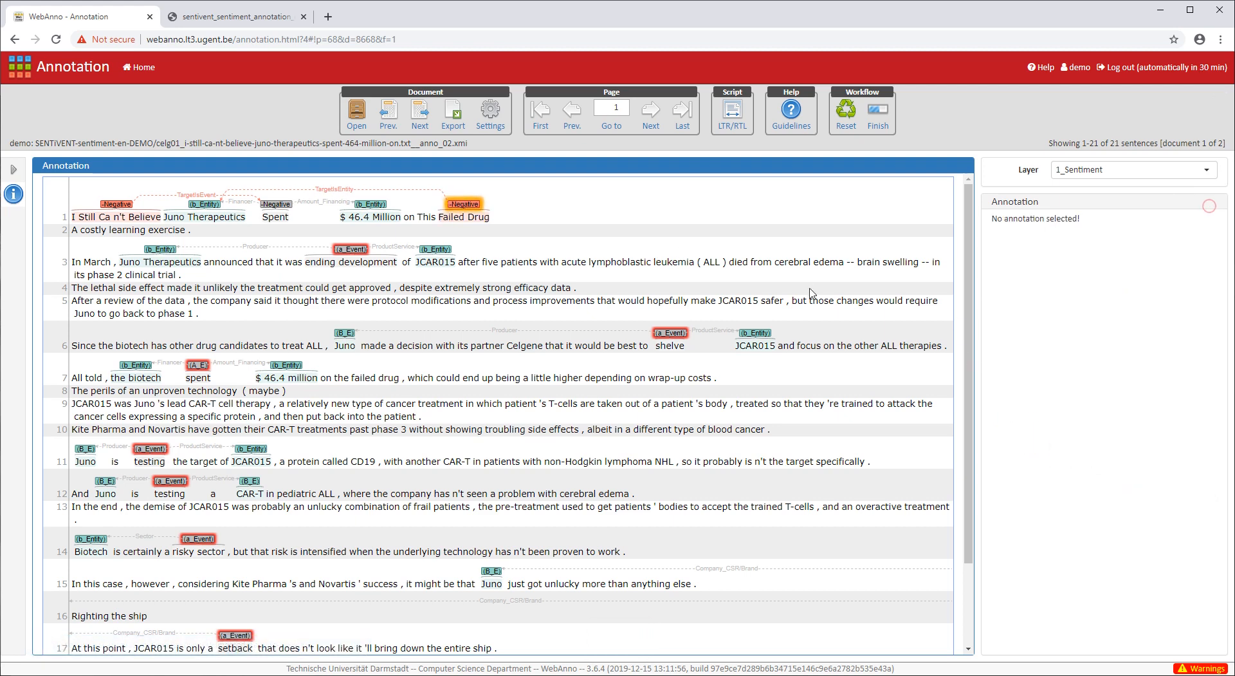